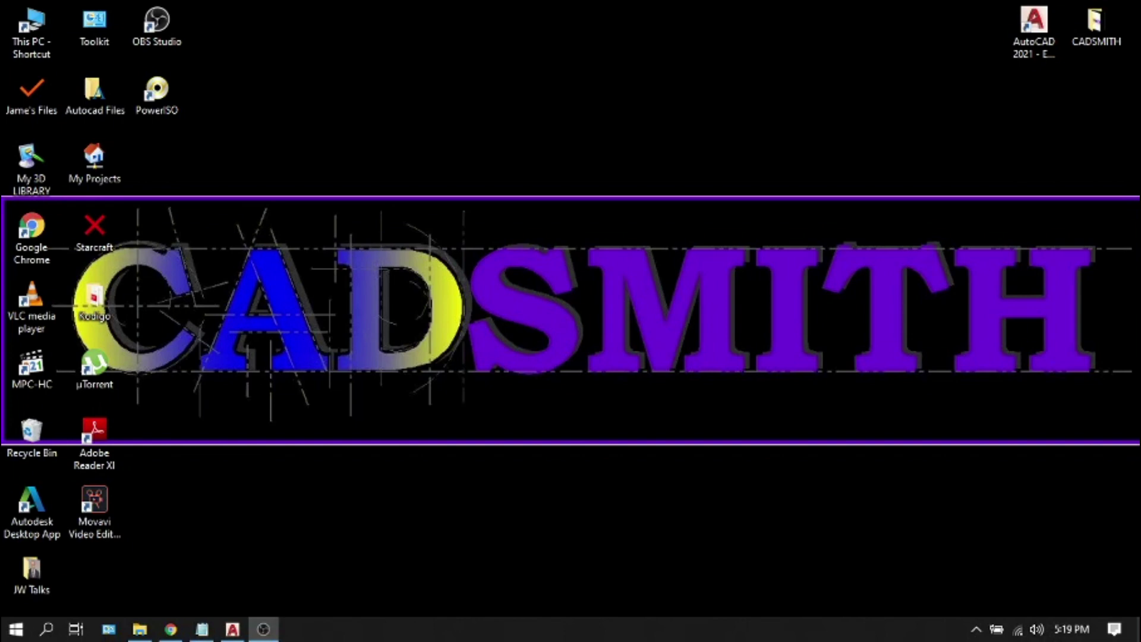
- Switch to AutoCAD and turn the drawing grid off
left_click(237, 634)
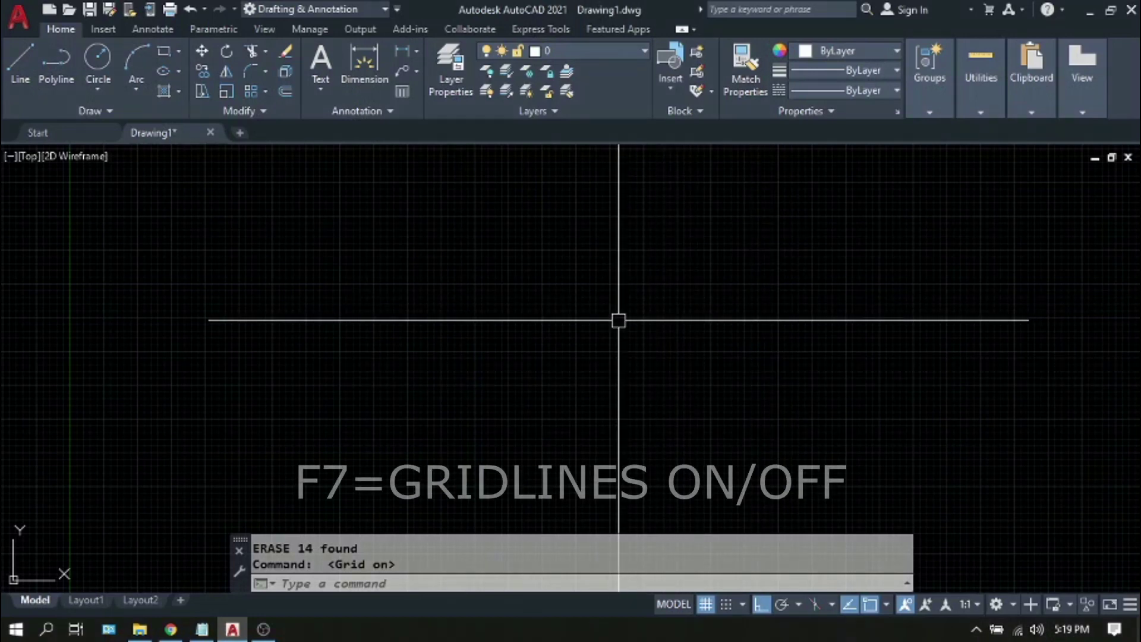
key("F7")
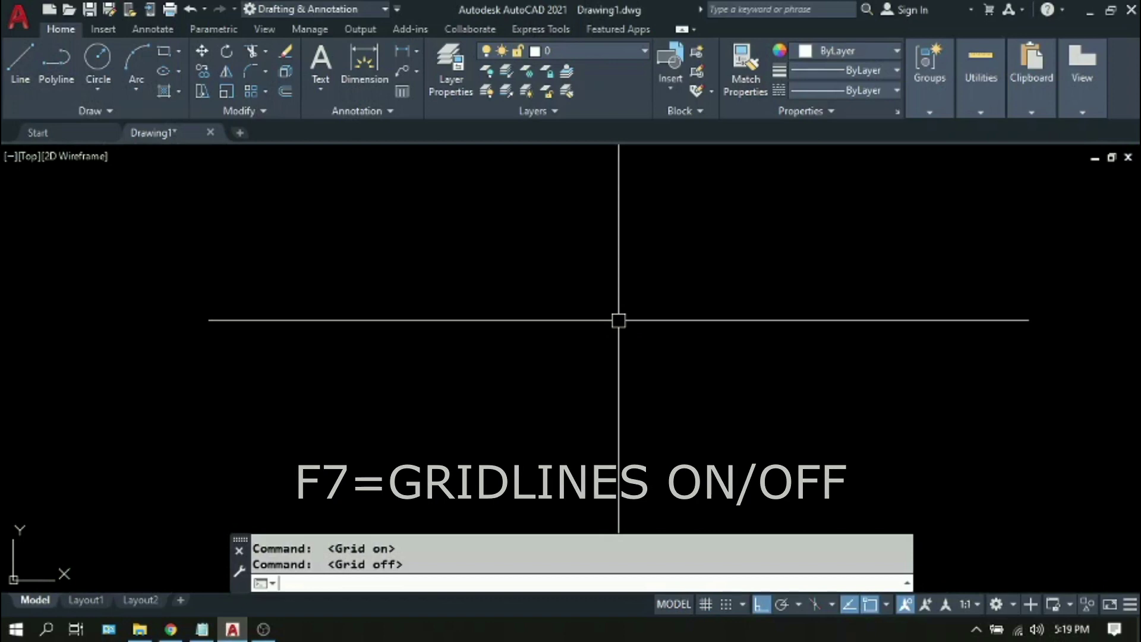
key("F7")
key("F7")
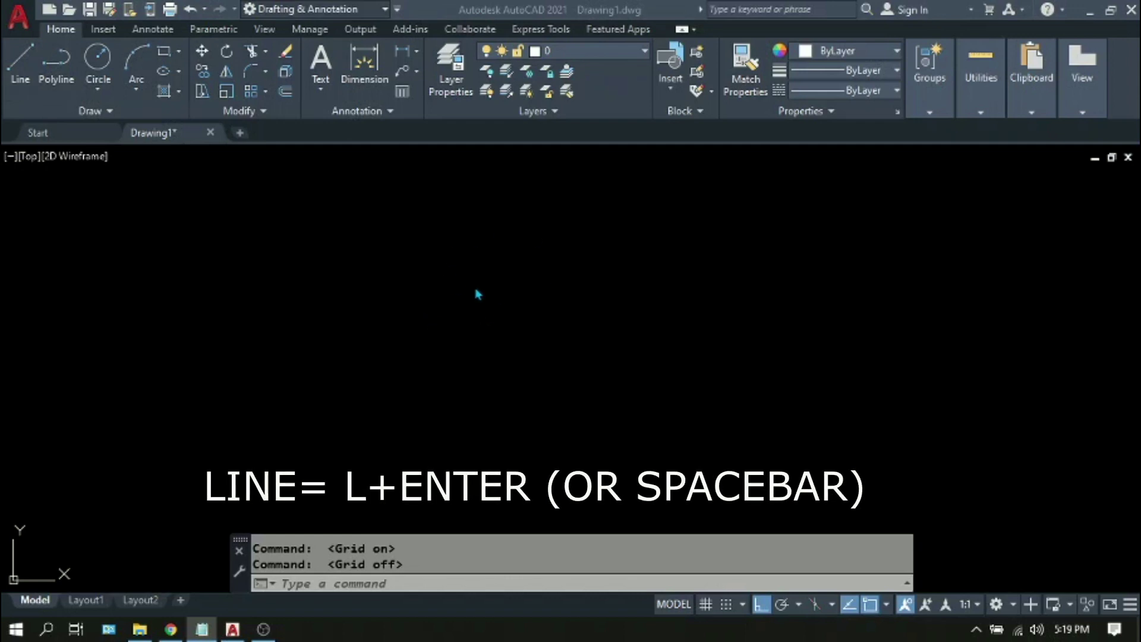
- Draw the first four connected line segments of a five-pointed star from its top tip, using Ortho only for the horizontal upper-left edge
left_click(491, 277)
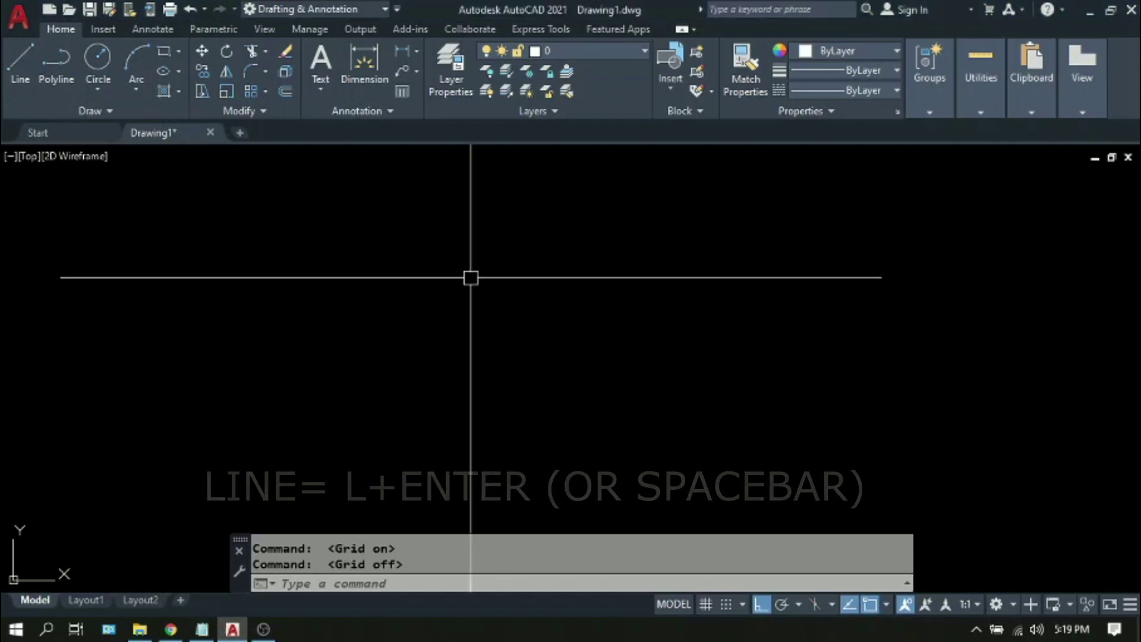
type("L")
key("Return")
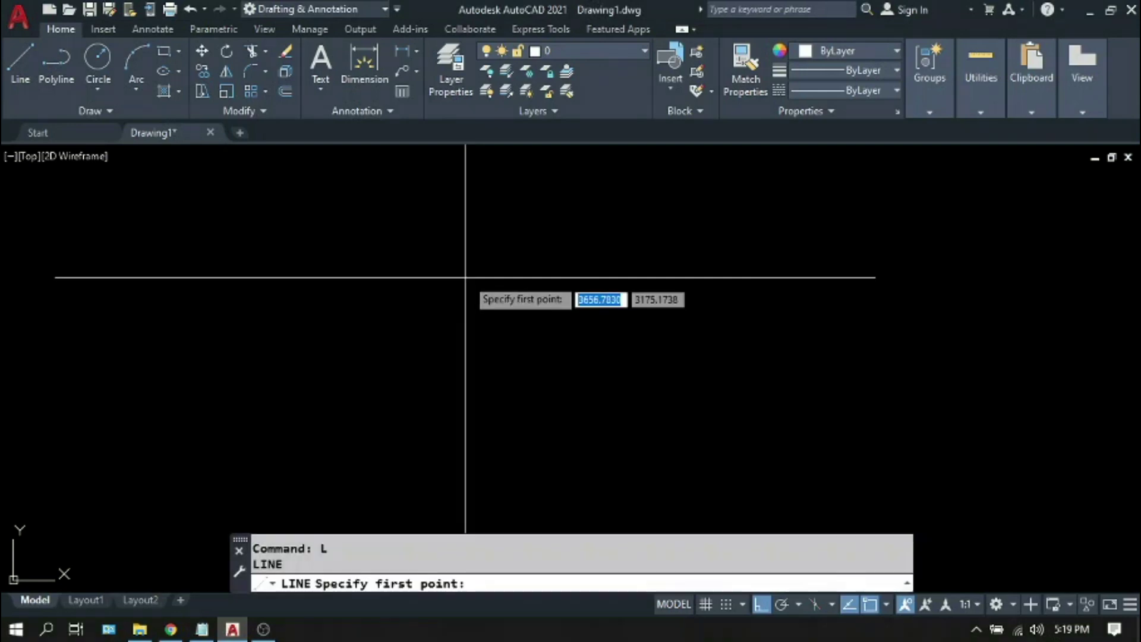
left_click(385, 198)
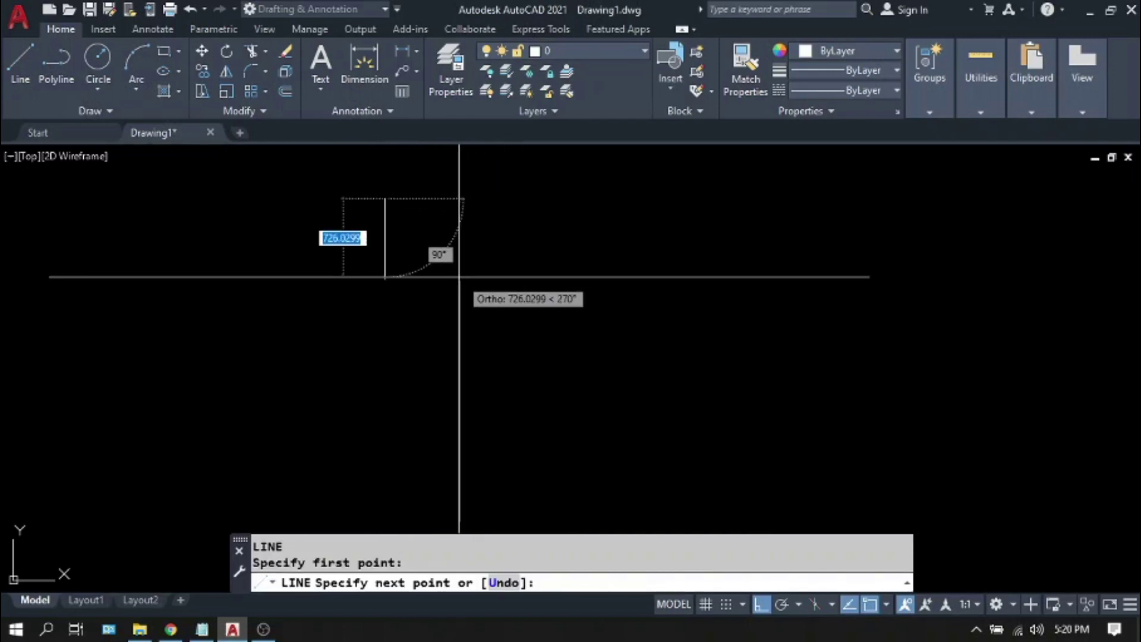
key("F8")
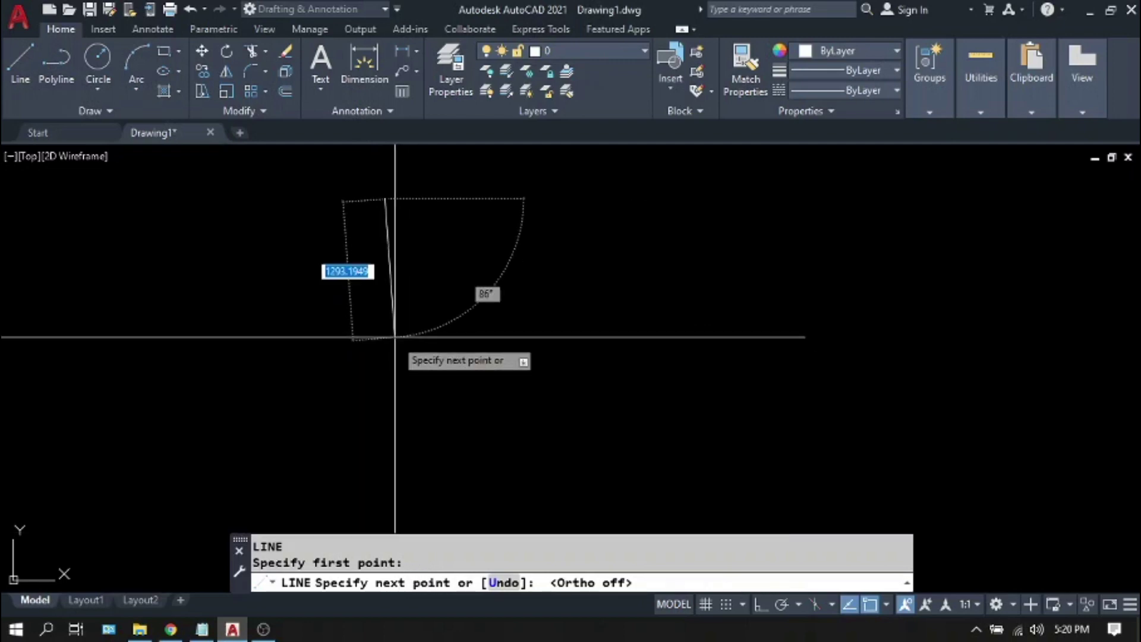
left_click(350, 262)
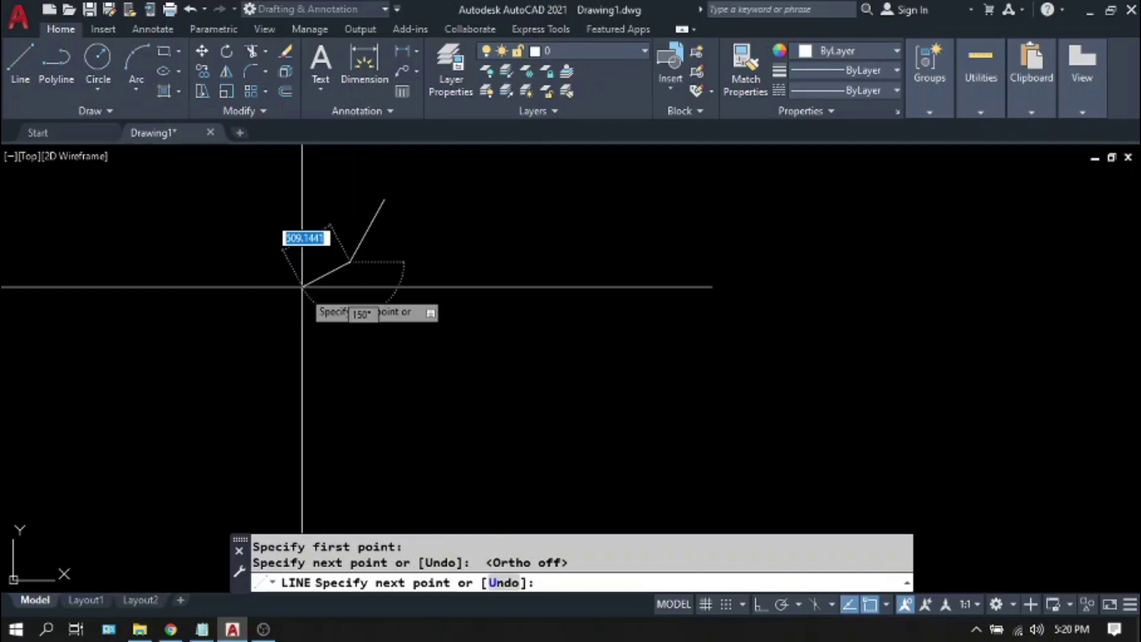
key("F8")
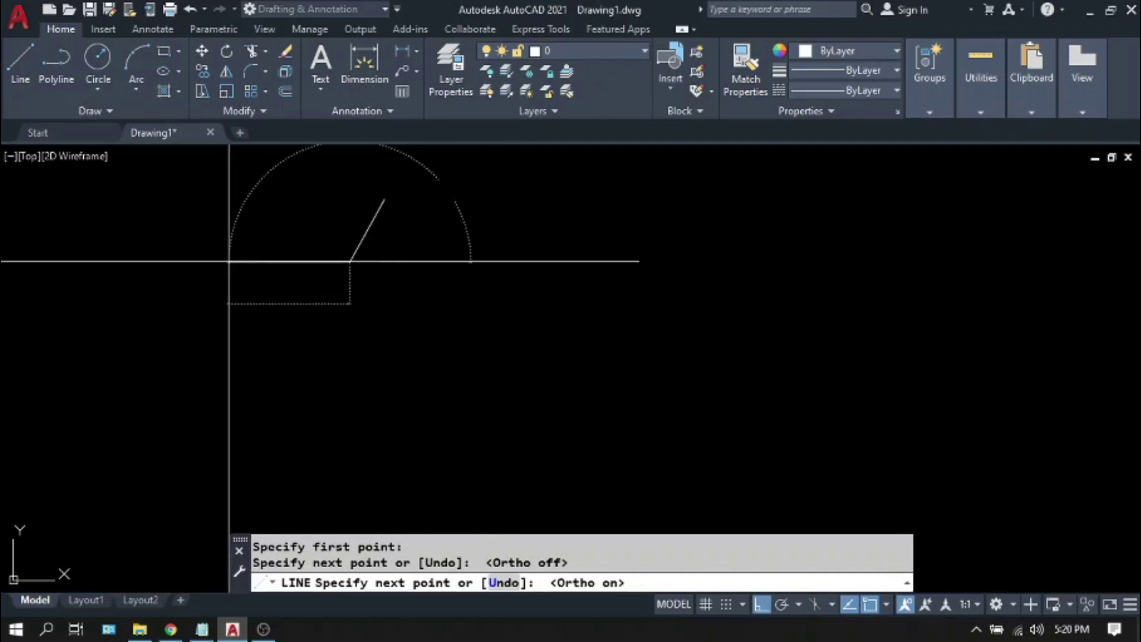
left_click(230, 263)
key("F8")
left_click(330, 335)
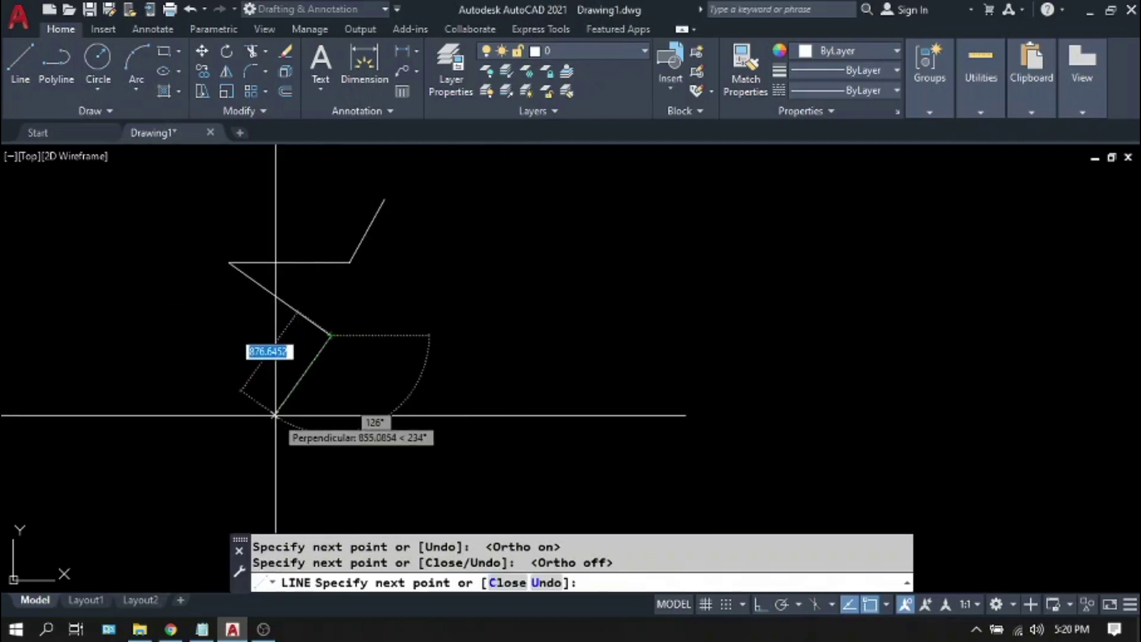
- Continue the freehand line segments through the star's two lower tips and right tip, and finish at the top starting point
left_click(287, 446)
left_click(391, 367)
left_click(503, 458)
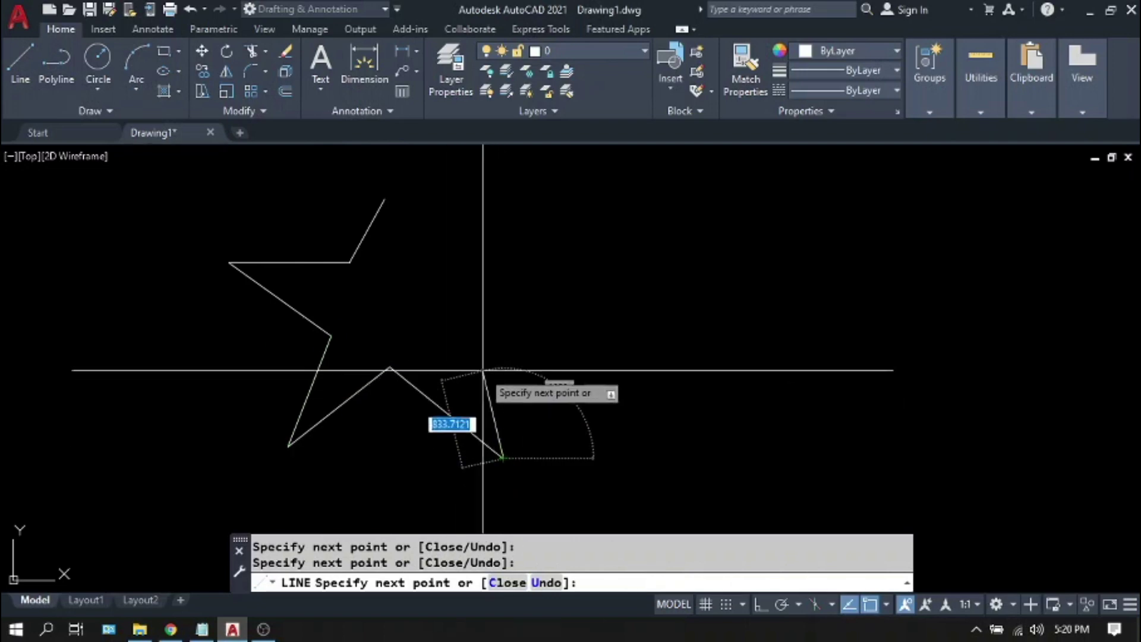
left_click(479, 342)
left_click(596, 270)
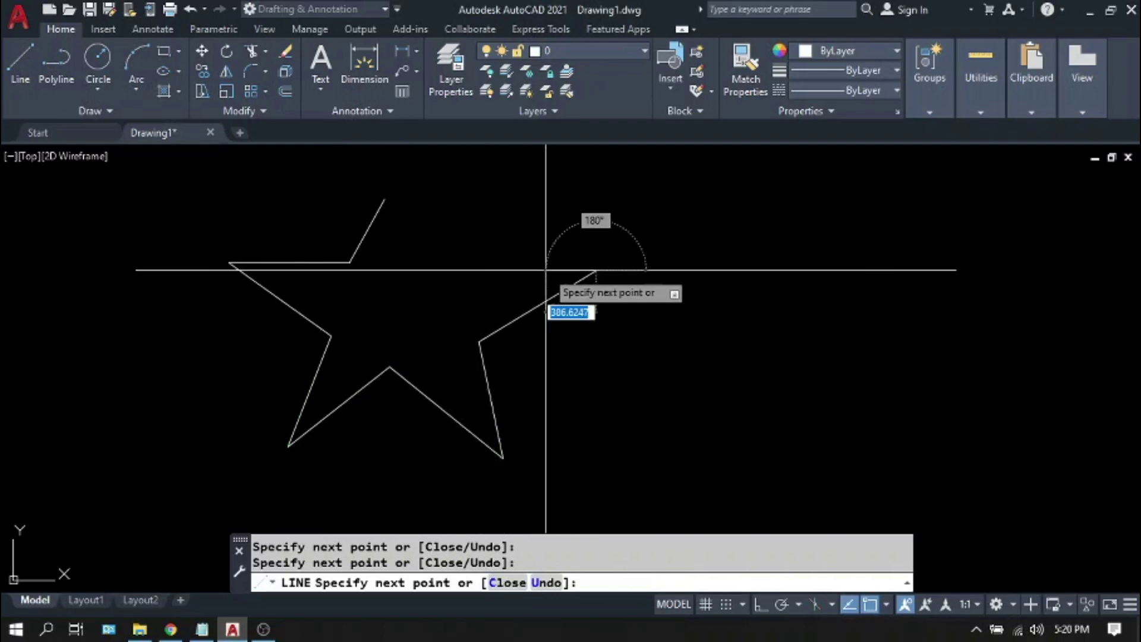
left_click(432, 261)
left_click(385, 198)
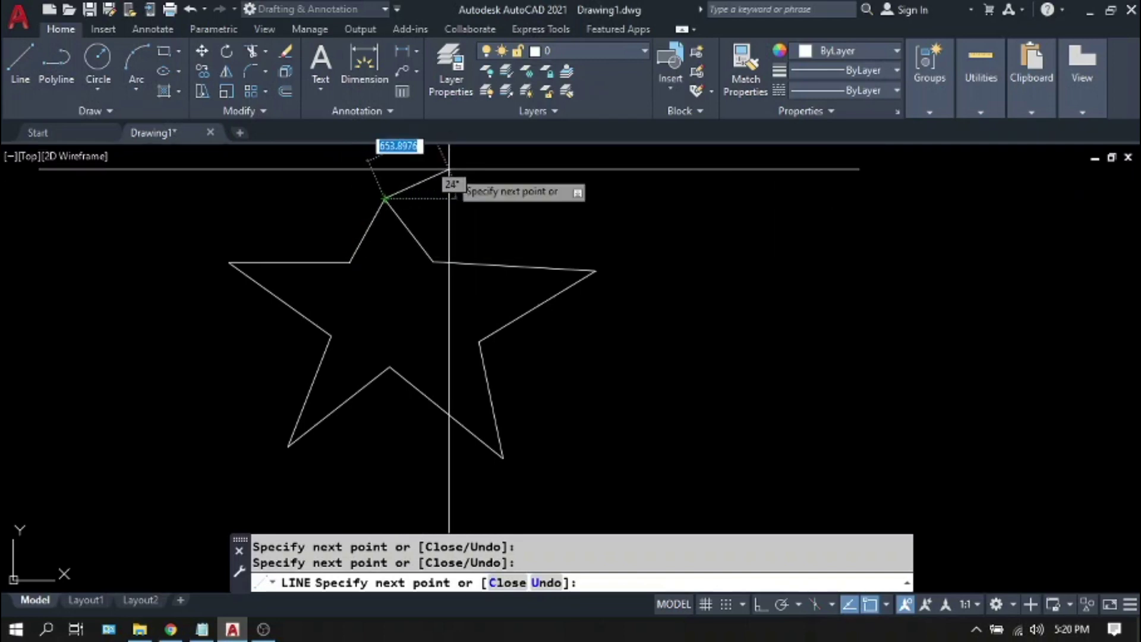
key("Return")
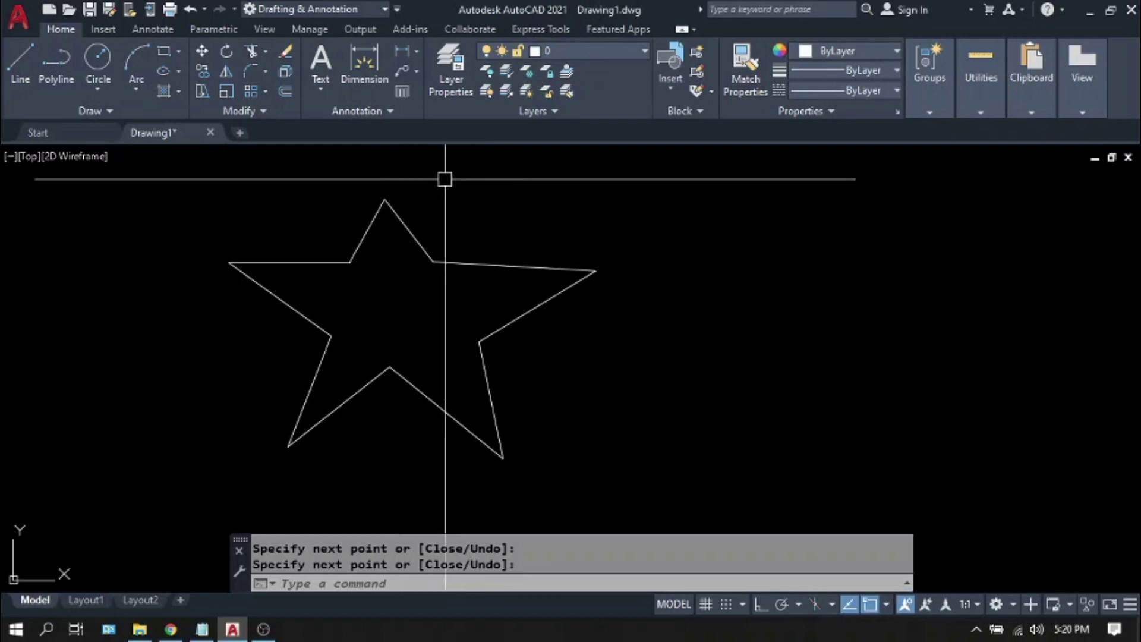
- Start a new line shape to the right of the star with Ortho on and draw a 1000-unit horizontal segment rightward
middle_click_drag(554, 284, 475, 289)
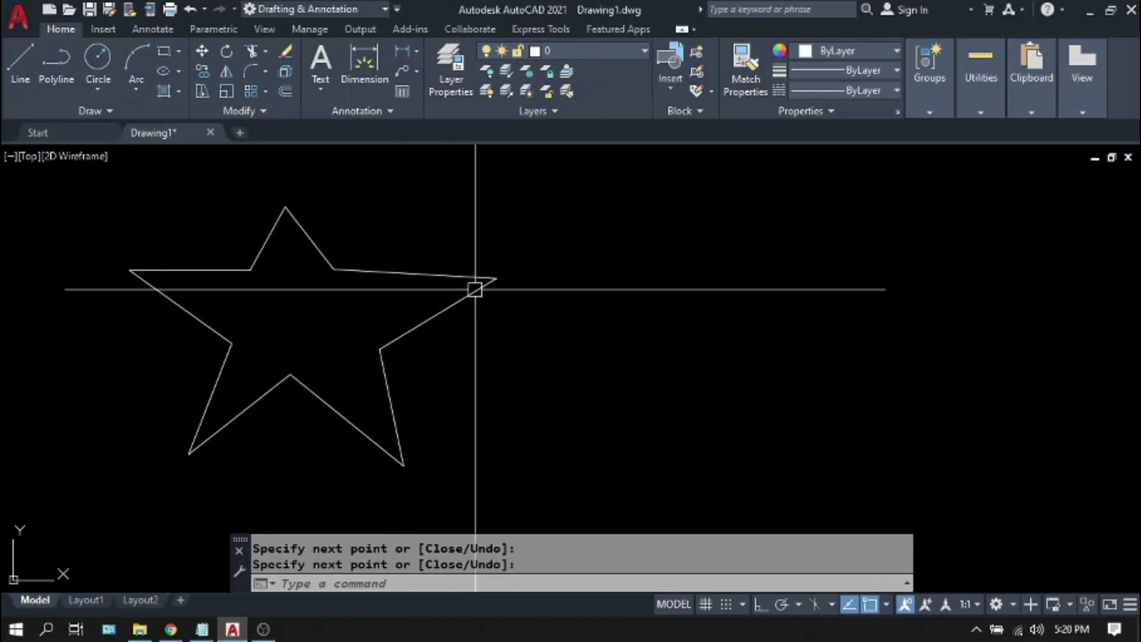
type("L")
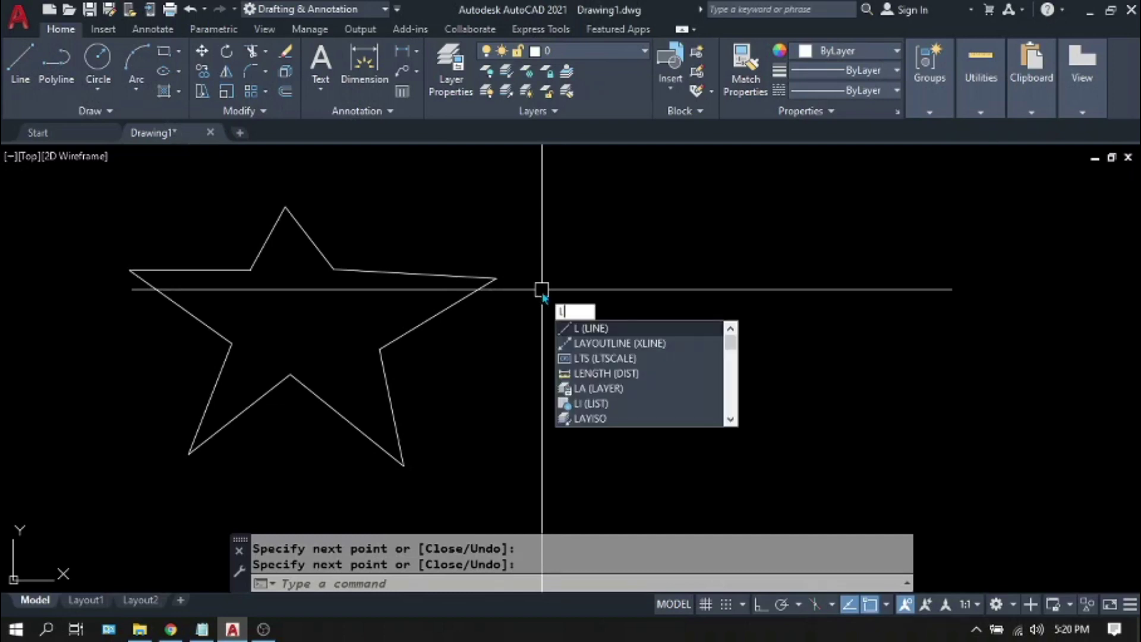
key("Return")
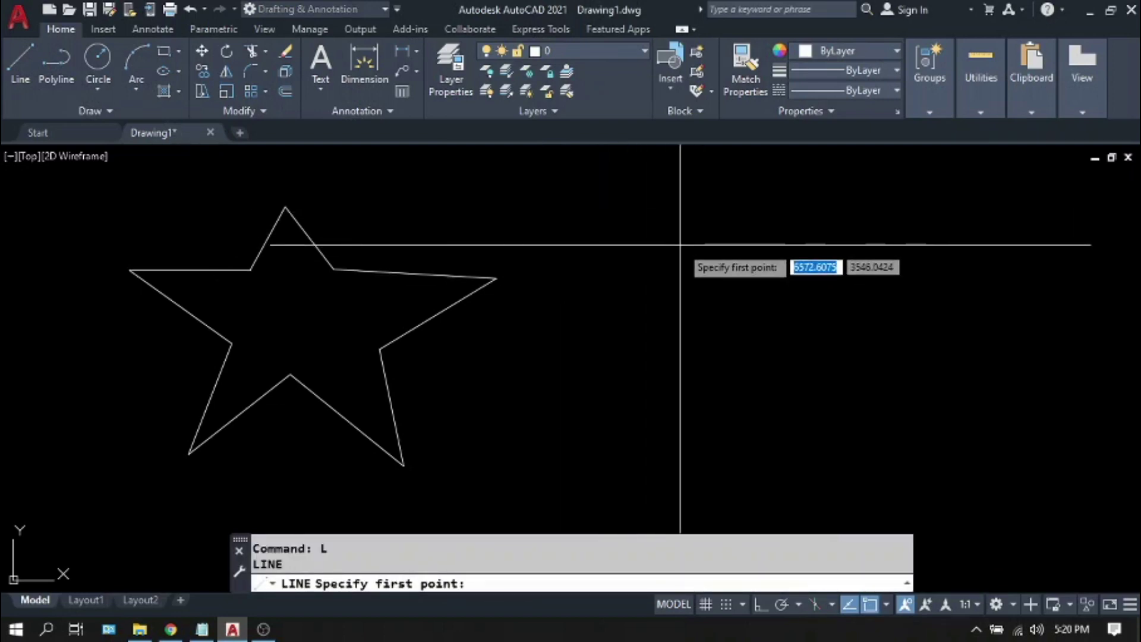
left_click(676, 227)
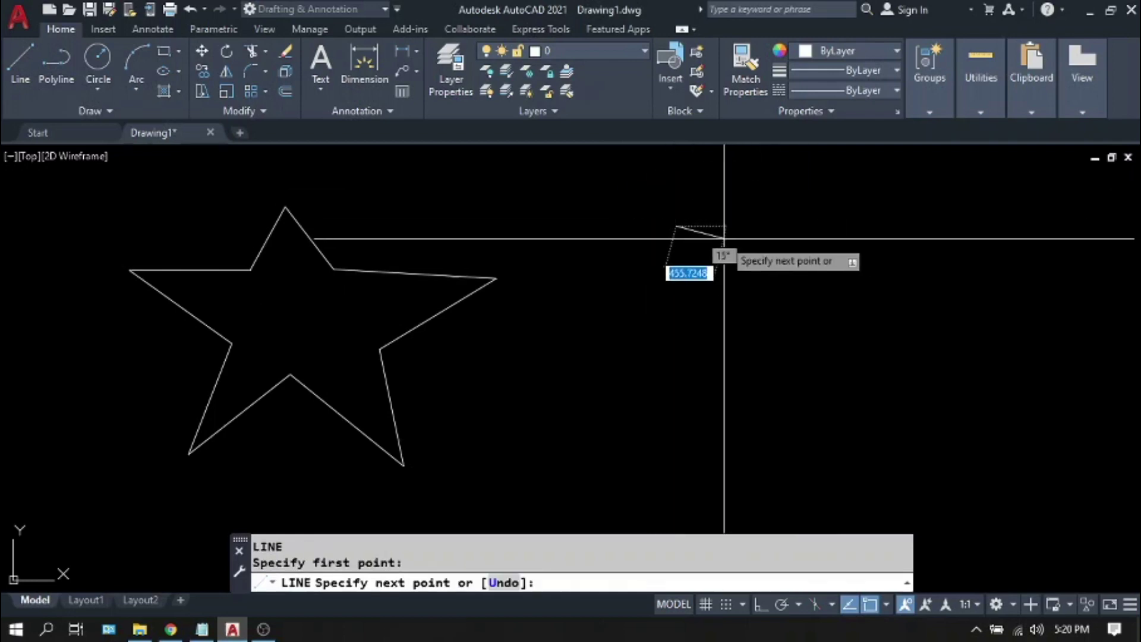
key("F8")
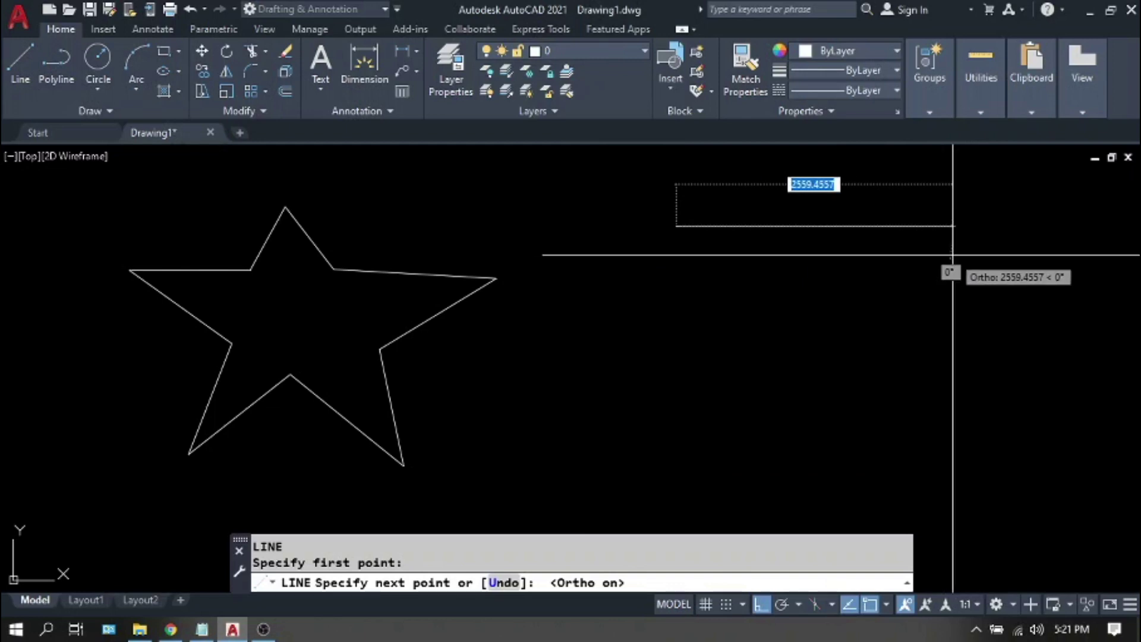
type("1")
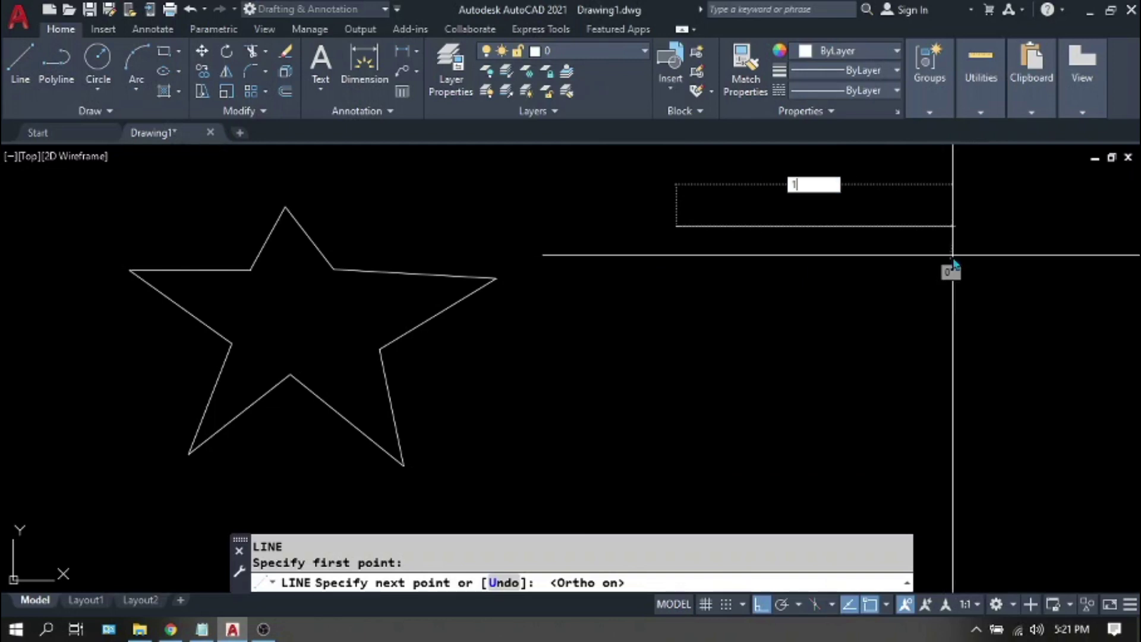
type("000")
key("Return")
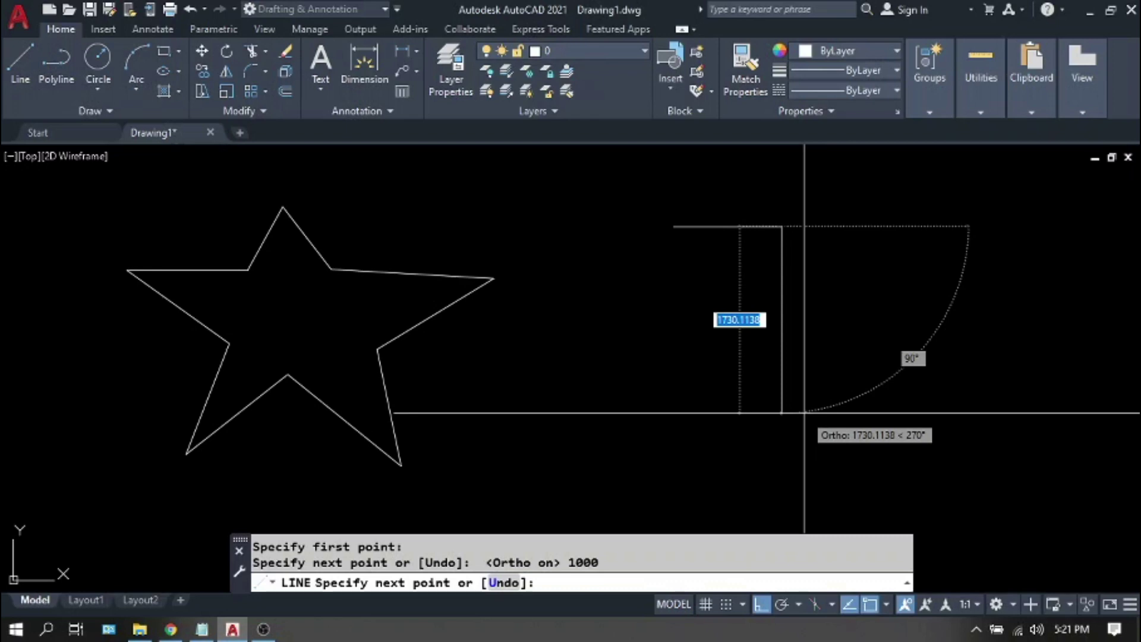
- Add a 1000-unit segment downward and a 2000-unit segment leftward, and close the four-sided shape with a sloped edge
type("1000")
key("Return")
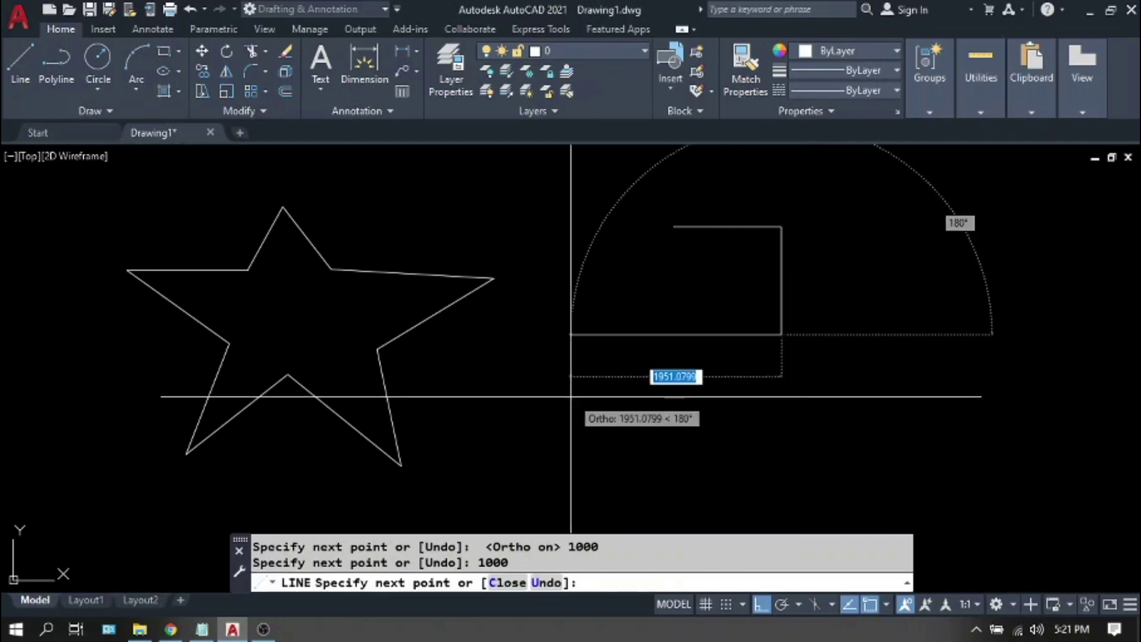
type("2000")
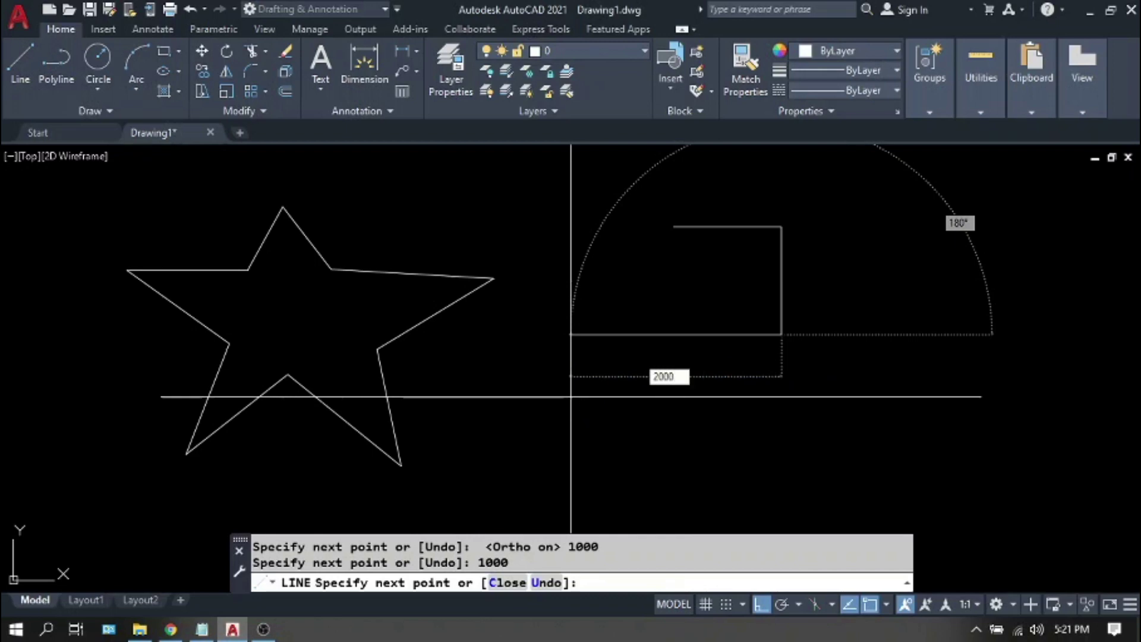
key("Return")
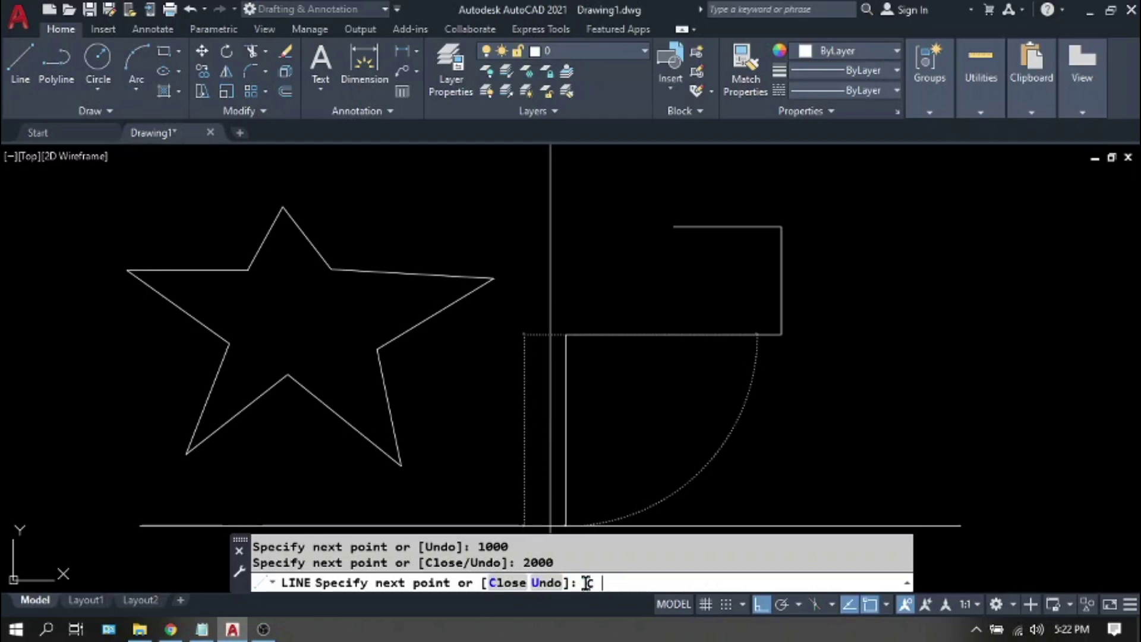
key("Return")
key("Return")
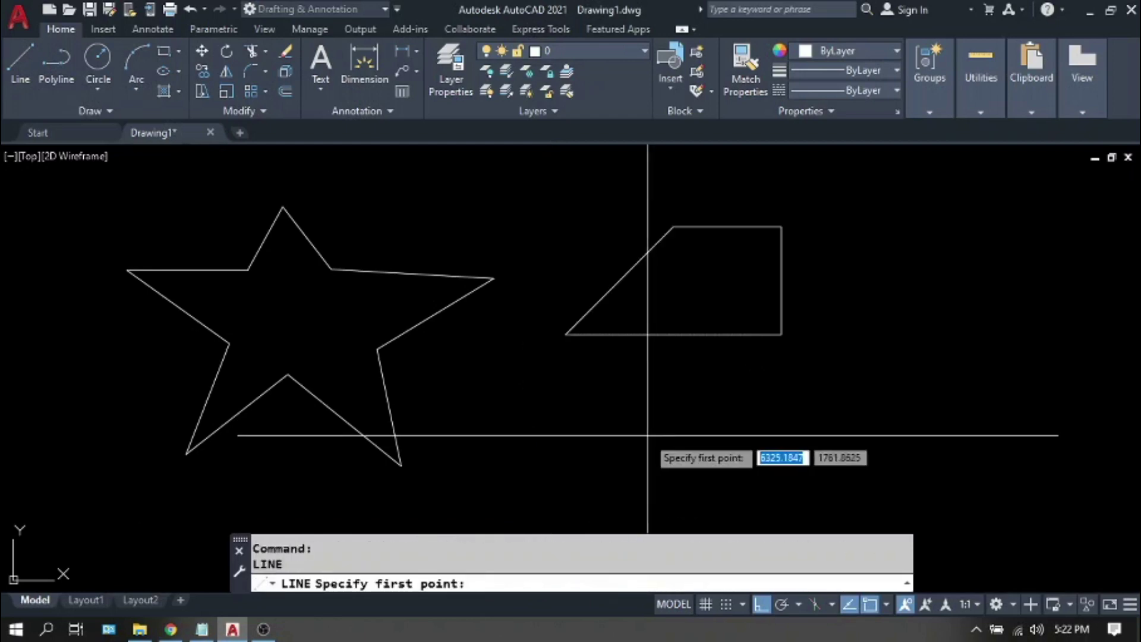
- Start a polyline to the right of the four-sided line shape and draw a 1000-unit segment rightward with Ortho on
mouse_move(655, 259)
middle_mouse_down()
mouse_move(565, 298)
mouse_move(535, 298)
middle_mouse_up()
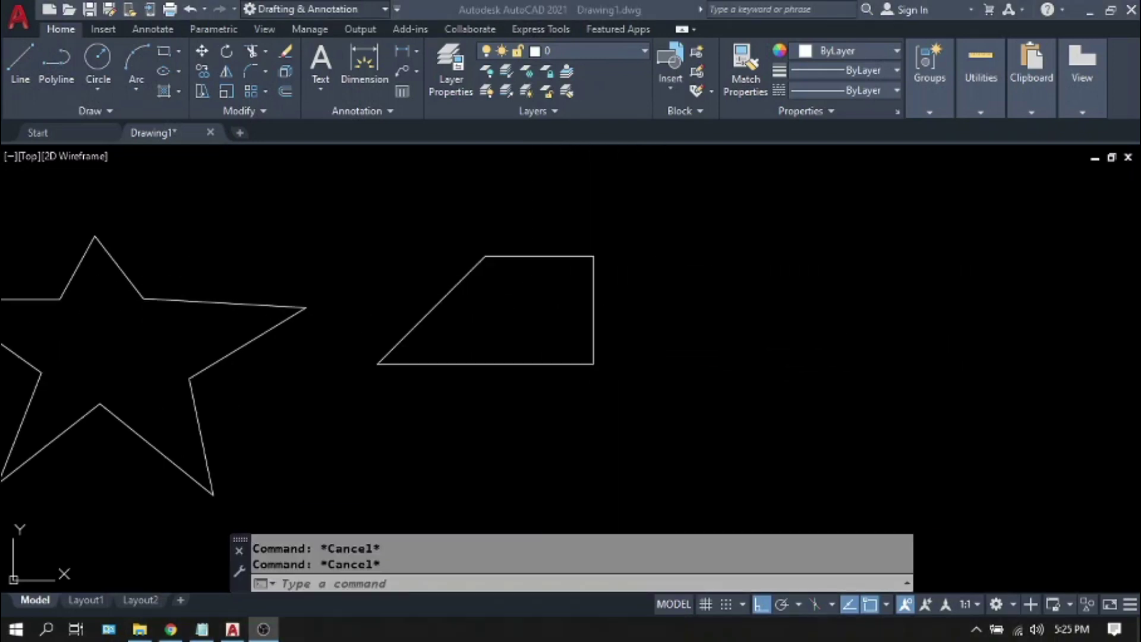
left_click(909, 388)
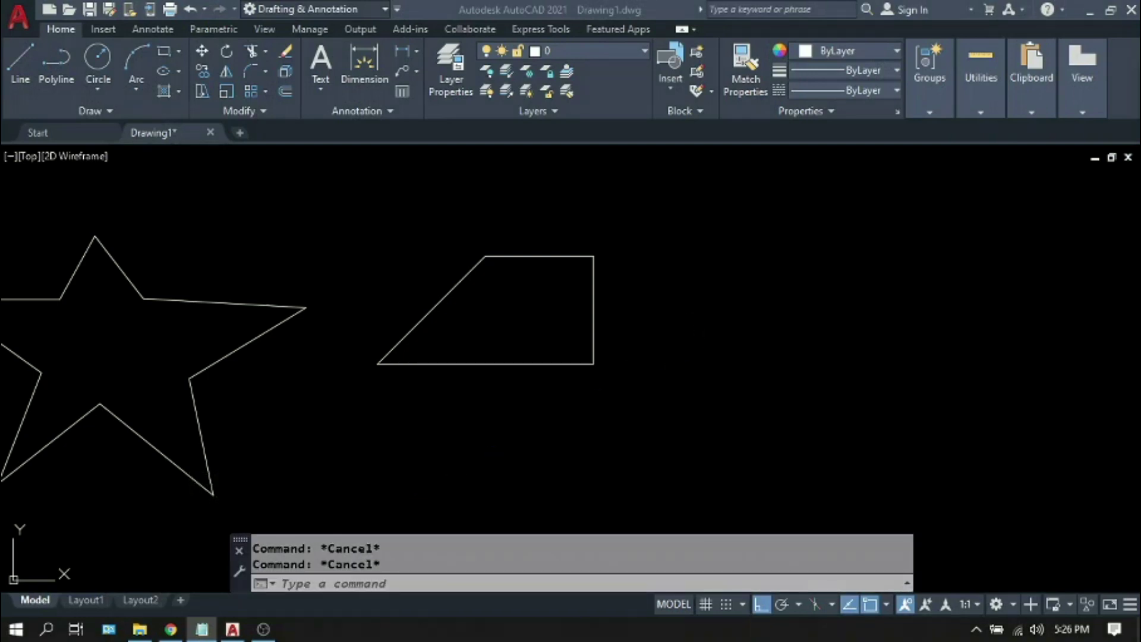
type("PL")
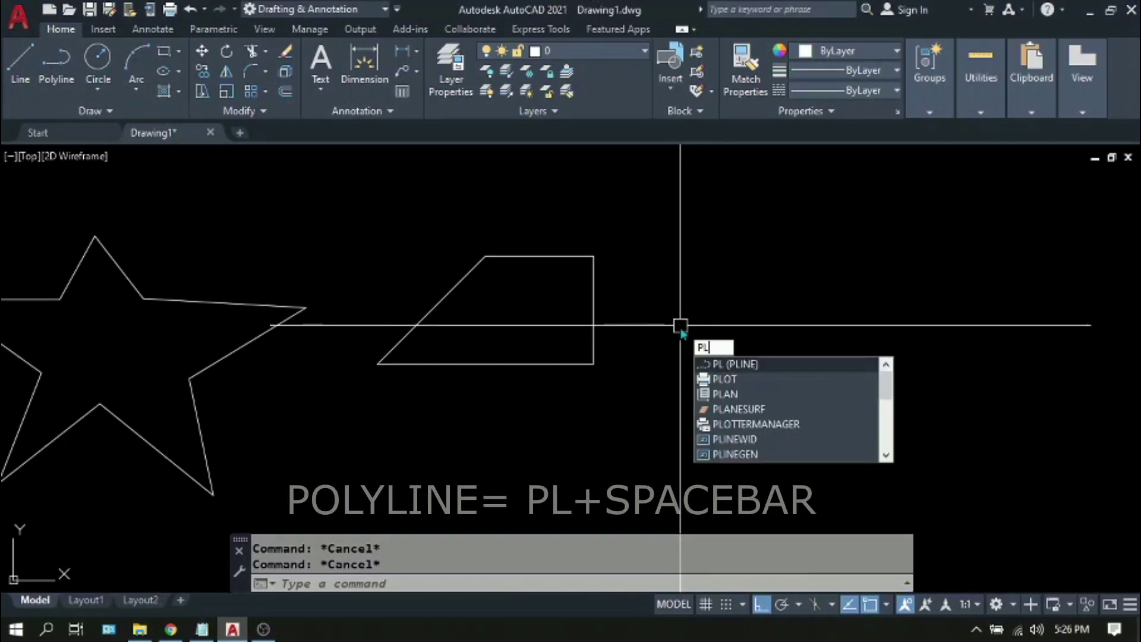
key("space")
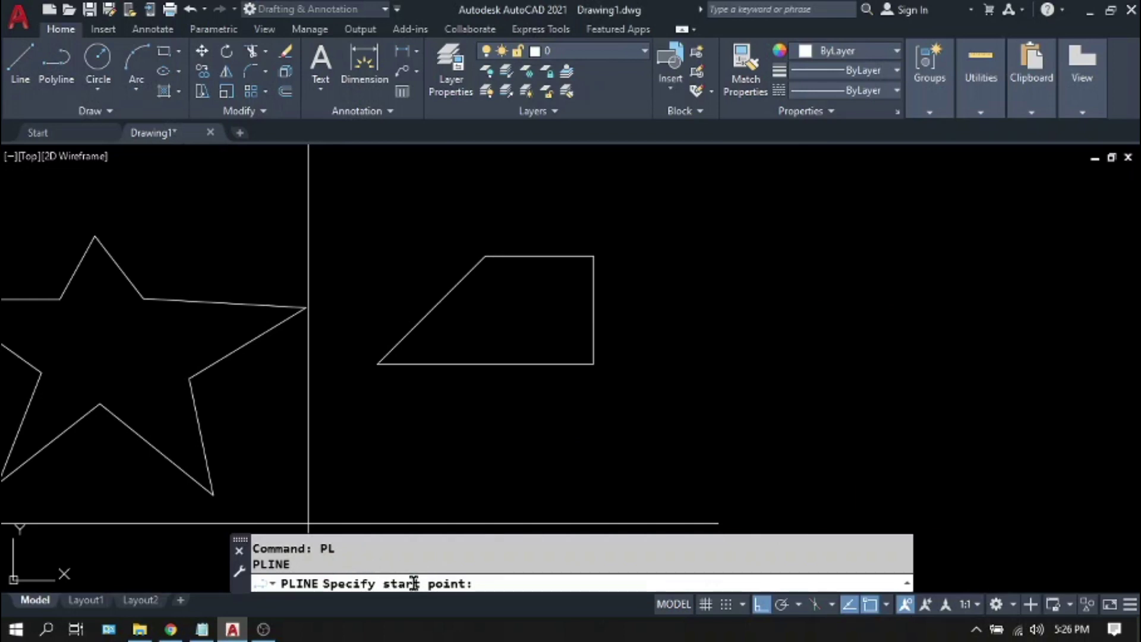
left_click(748, 221)
middle_click_drag(744, 220, 458, 220)
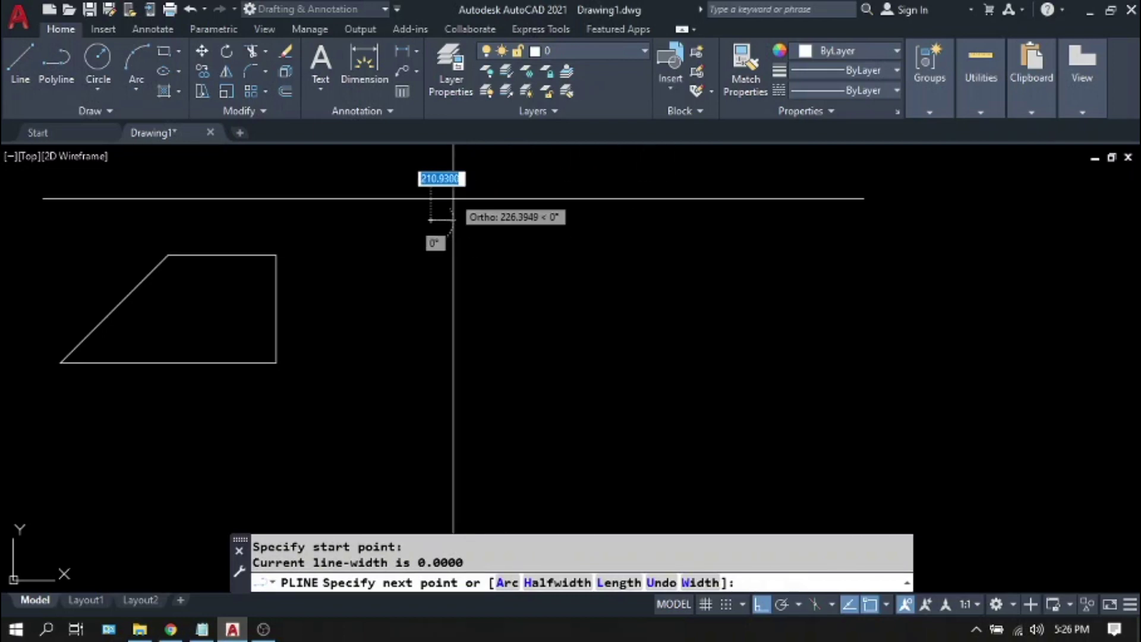
key("F8")
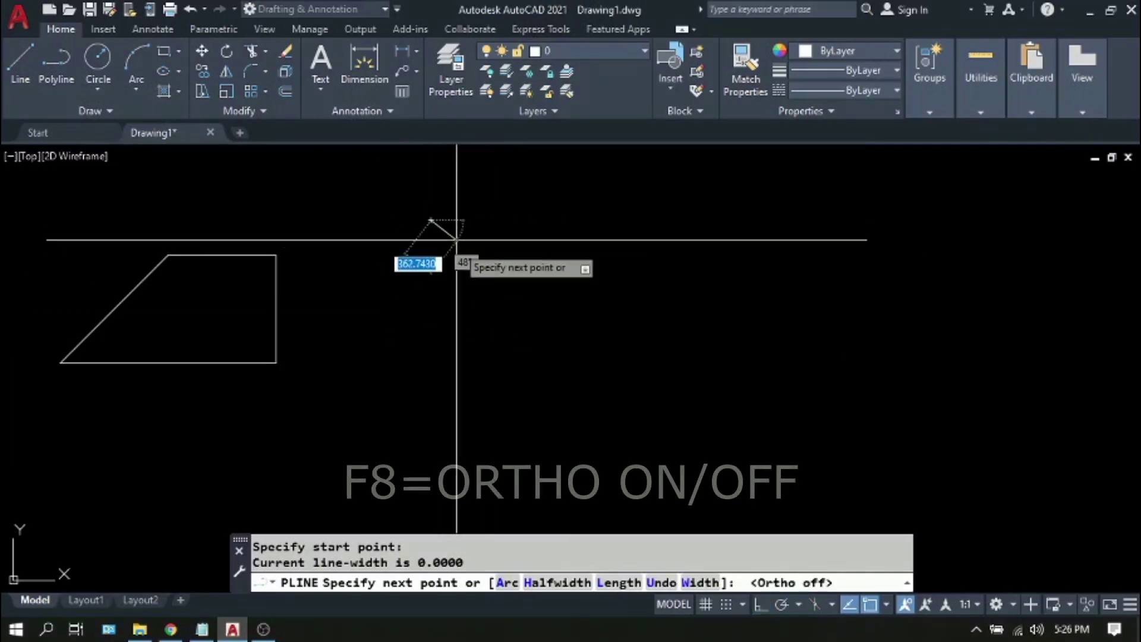
key("F8")
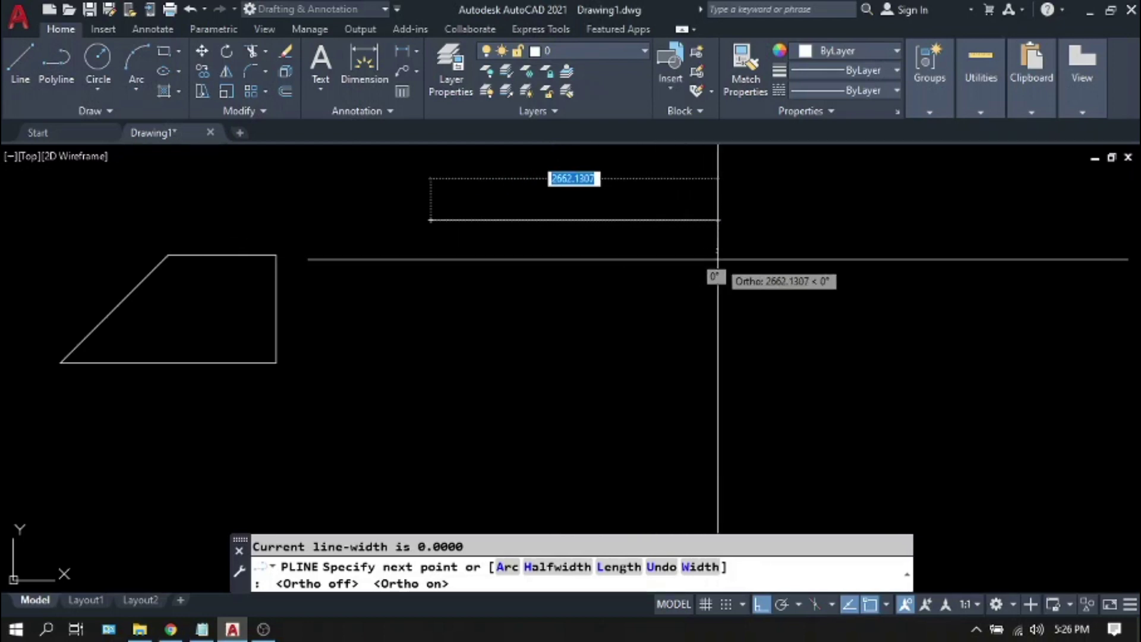
type("1")
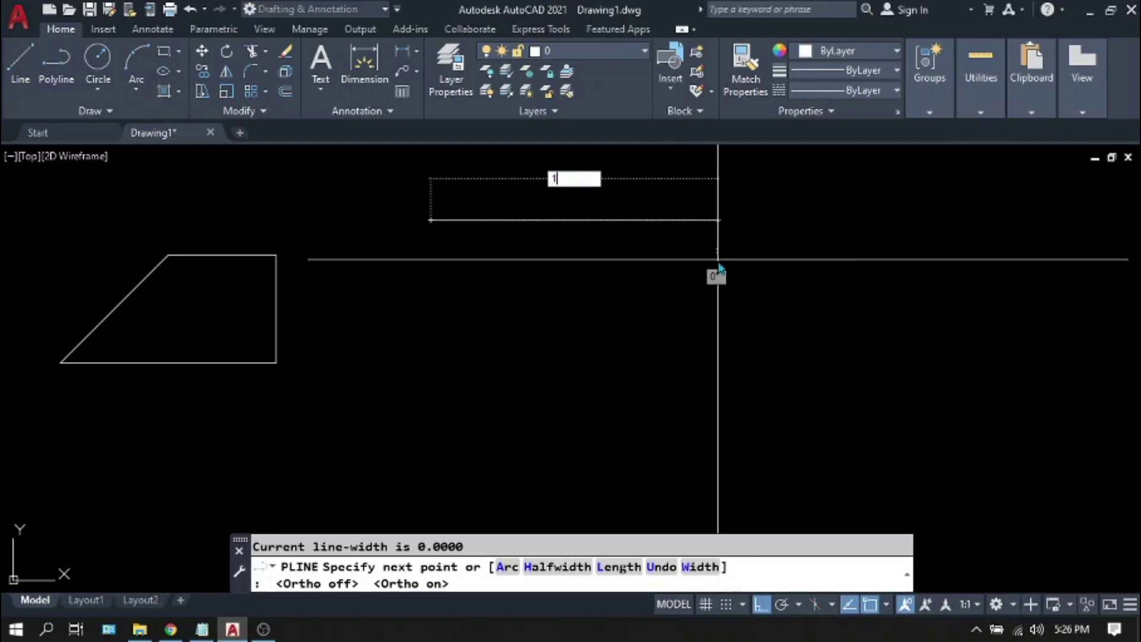
type("000")
key("Return")
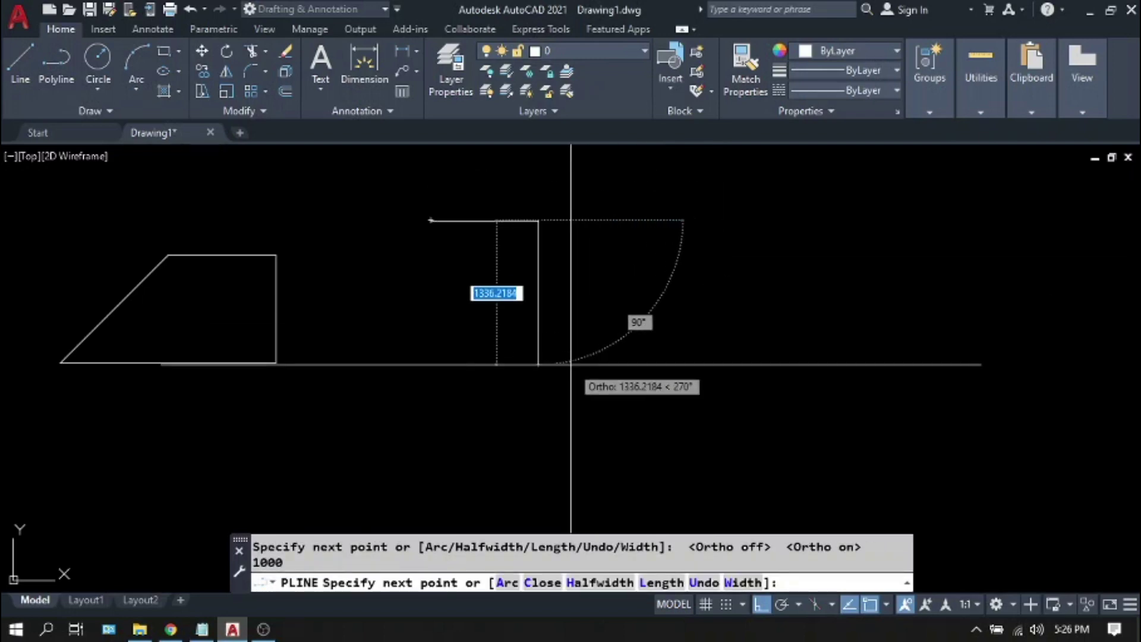
- Add a 1000-unit segment downward and a 2000-unit segment leftward to the polyline, and close it with the Close option
type("1000")
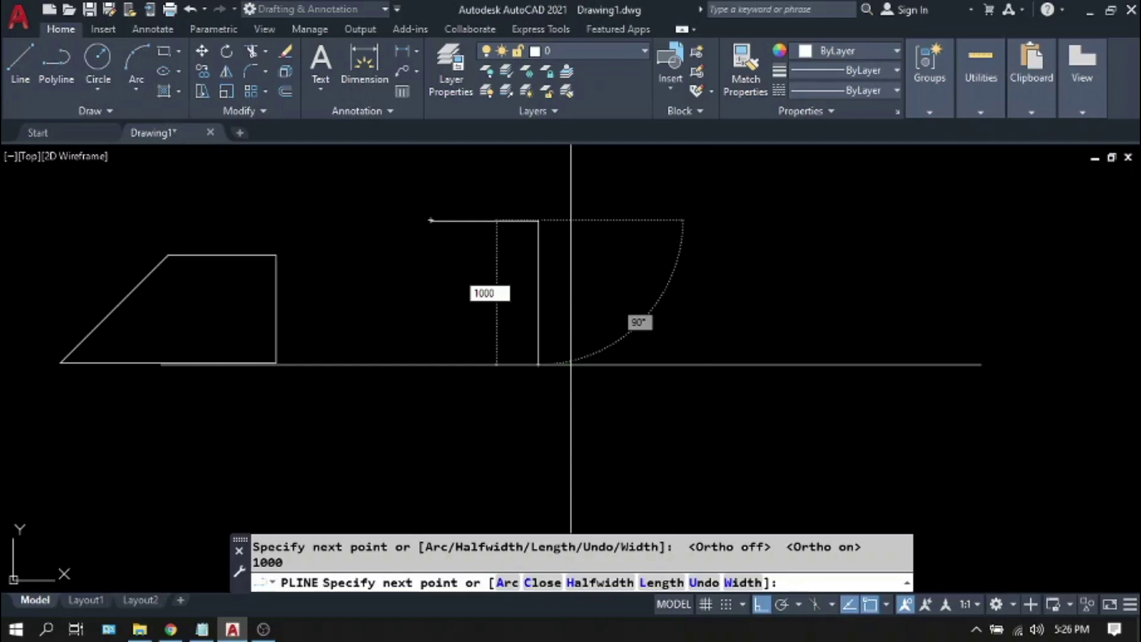
key("Return")
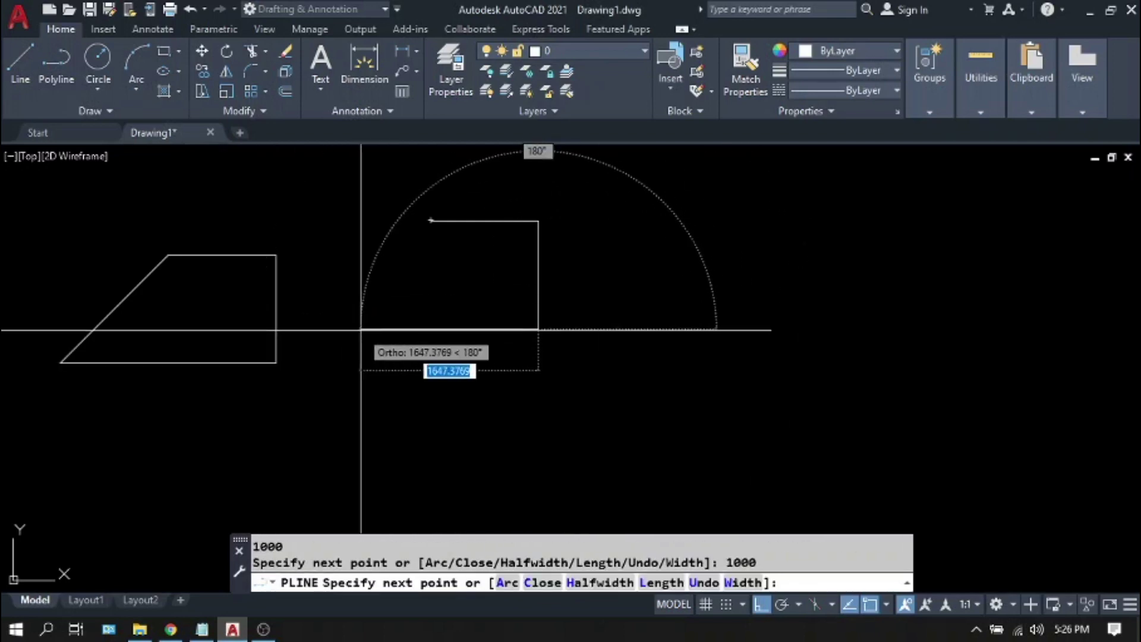
type("2")
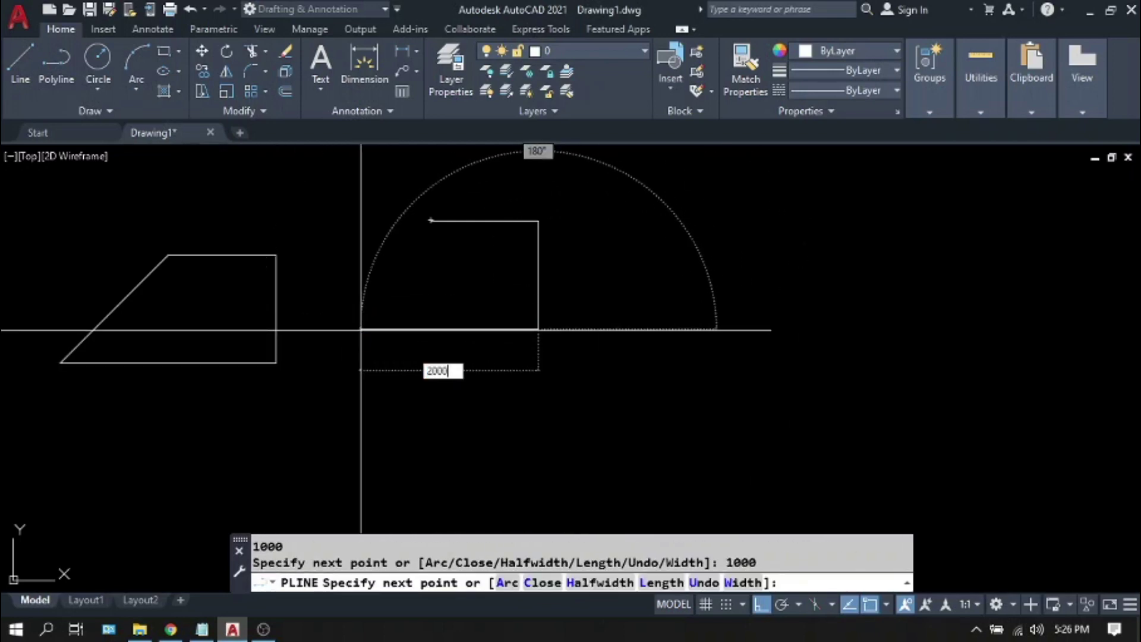
type("000")
key("Return")
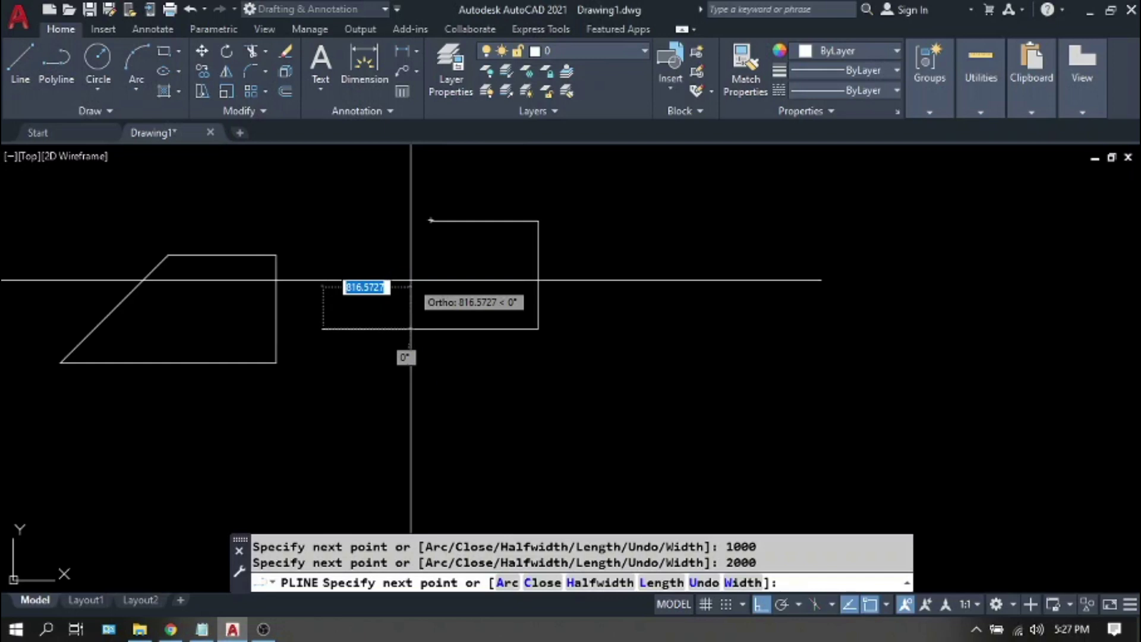
type("c")
key("Return")
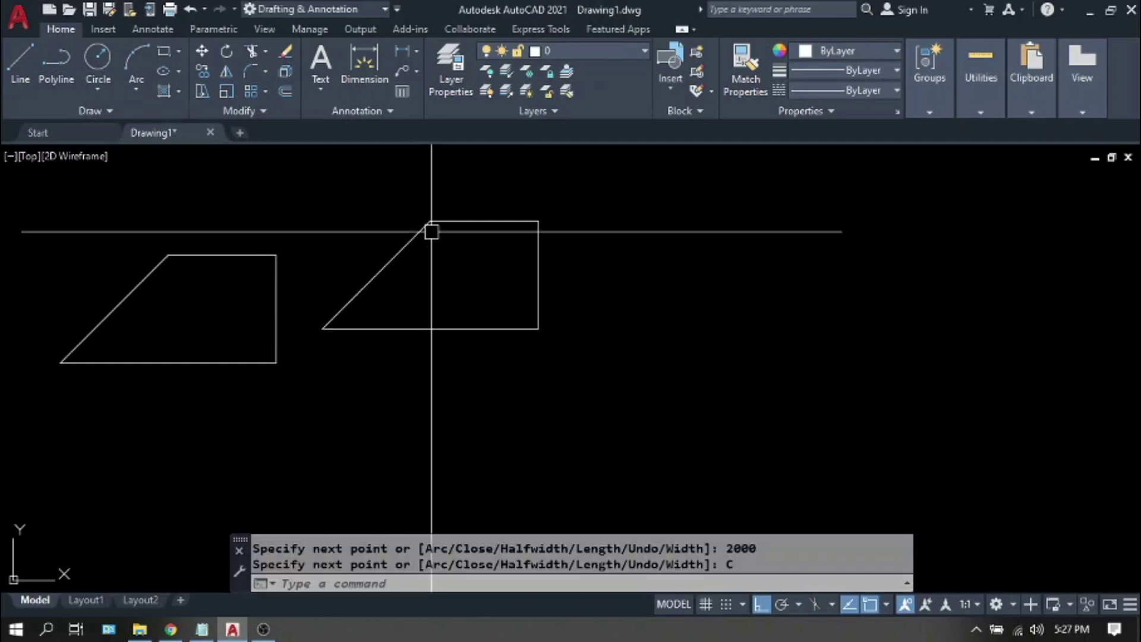
scroll(434, 229, "down", 2)
middle_click_drag(564, 236, 593, 311)
type("m")
key("Return")
key("Escape")
key("Escape")
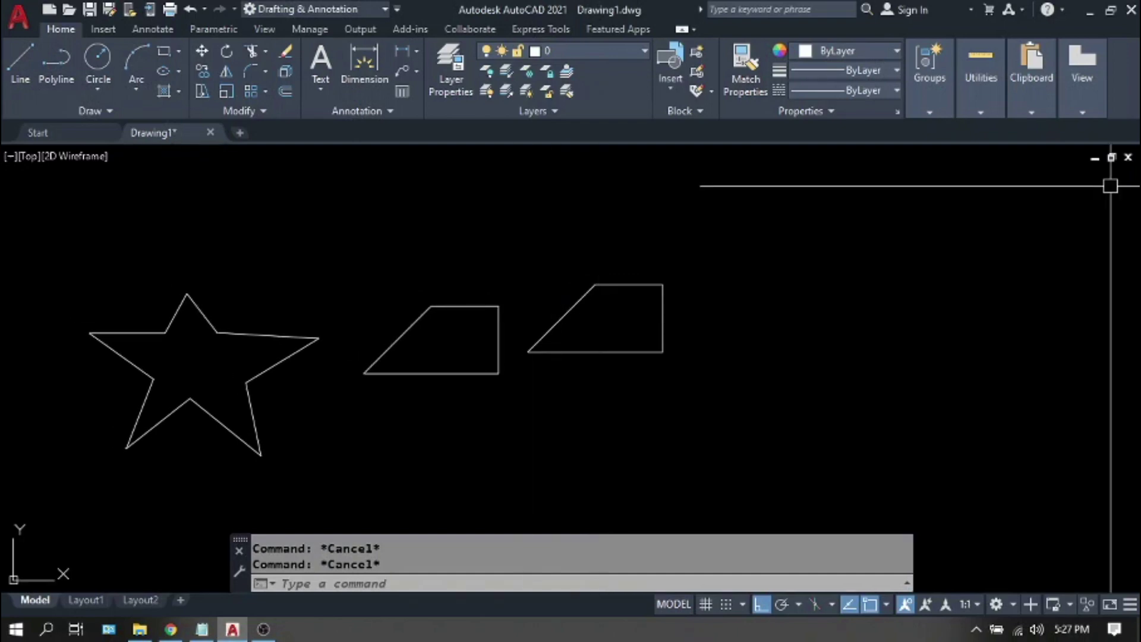
left_click(202, 629)
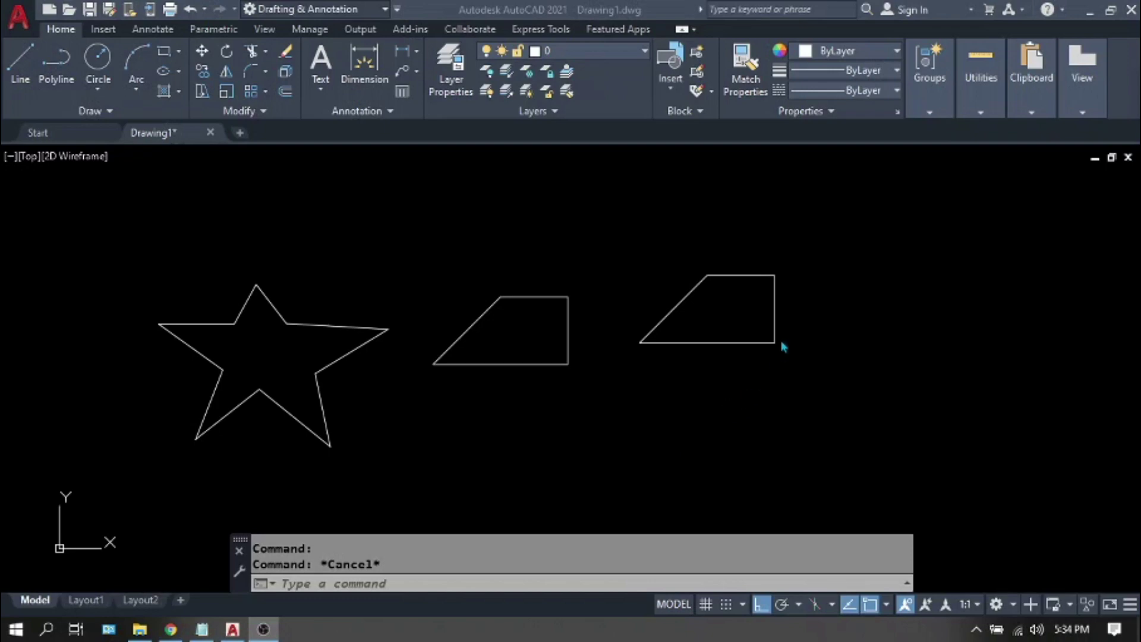
- Select the lower edge of the middle line-drawn shape, then the polyline shape to its right, to compare how each is selected
left_click(522, 341)
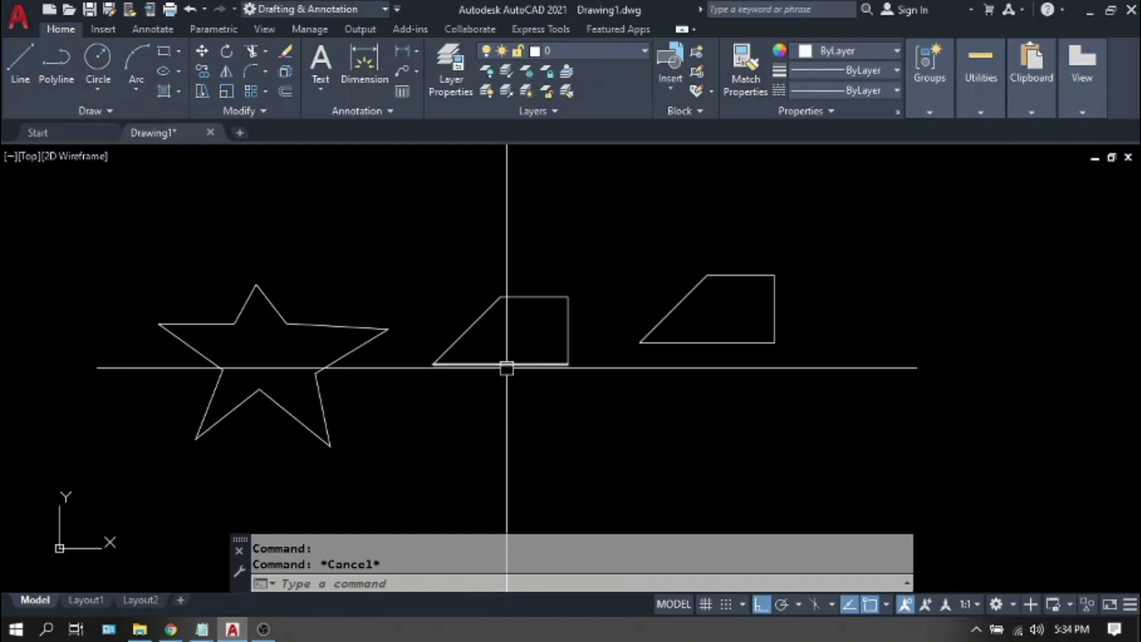
left_click(512, 362)
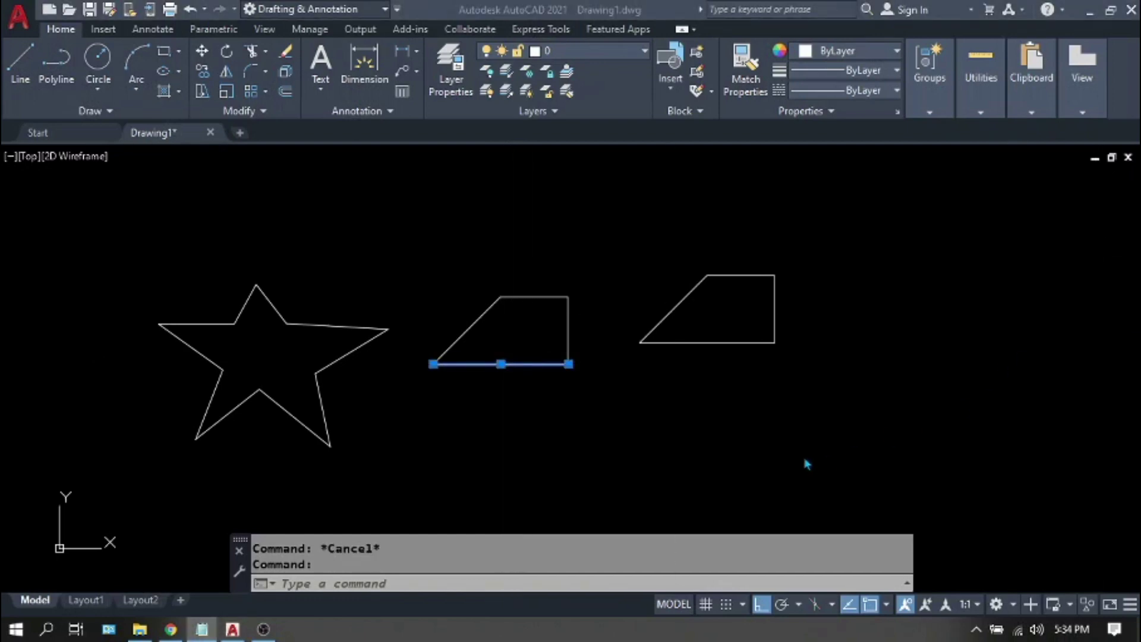
left_click(476, 318)
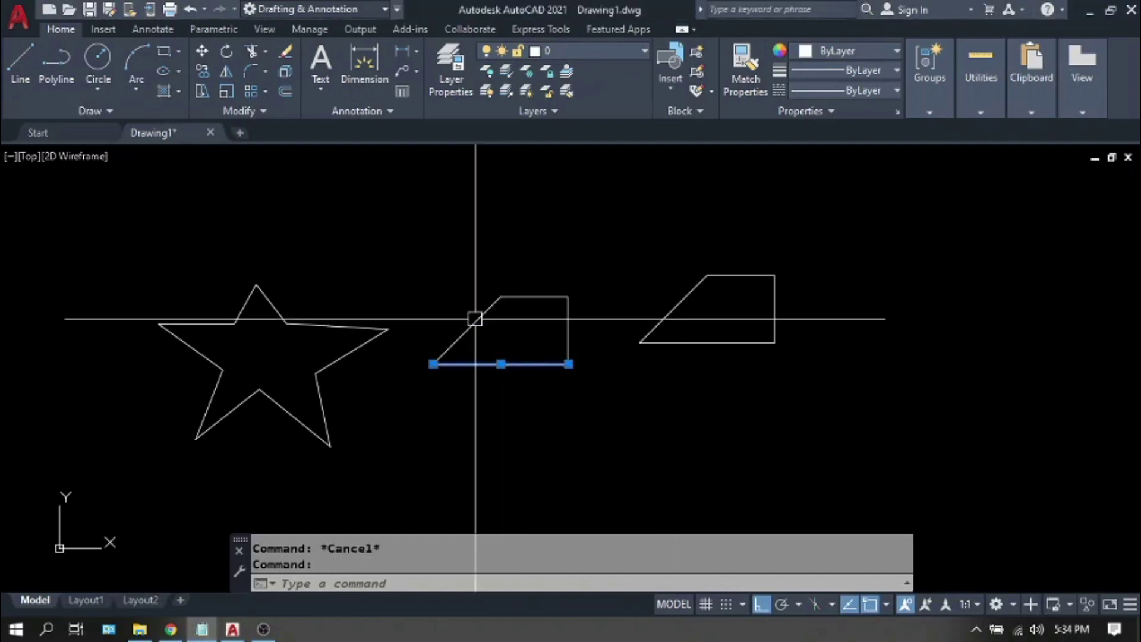
key("Escape")
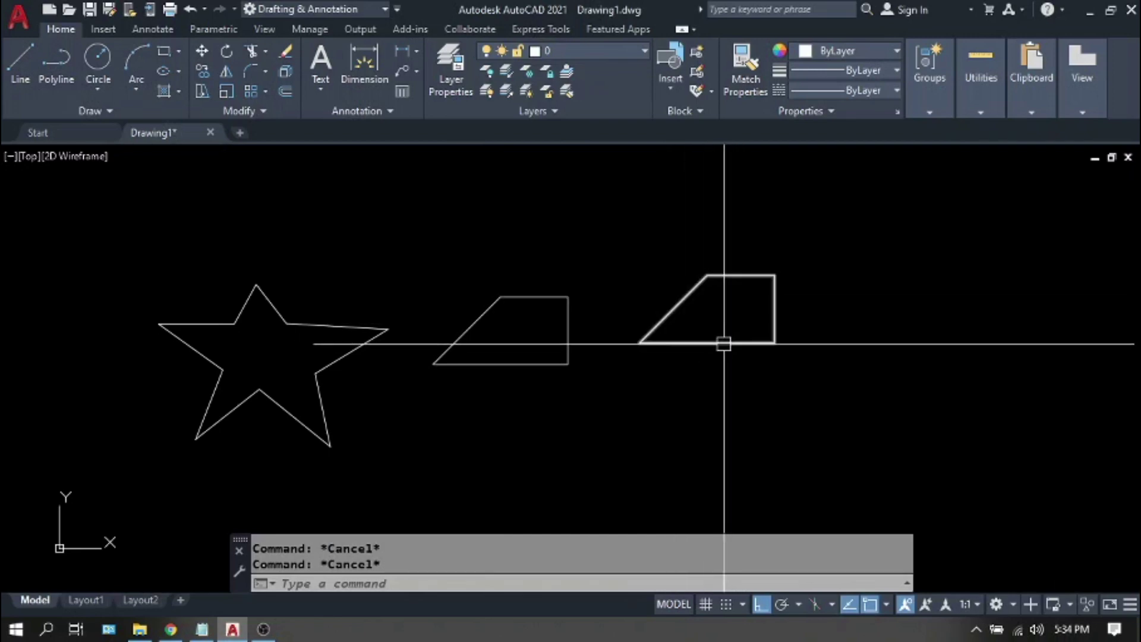
left_click(723, 344)
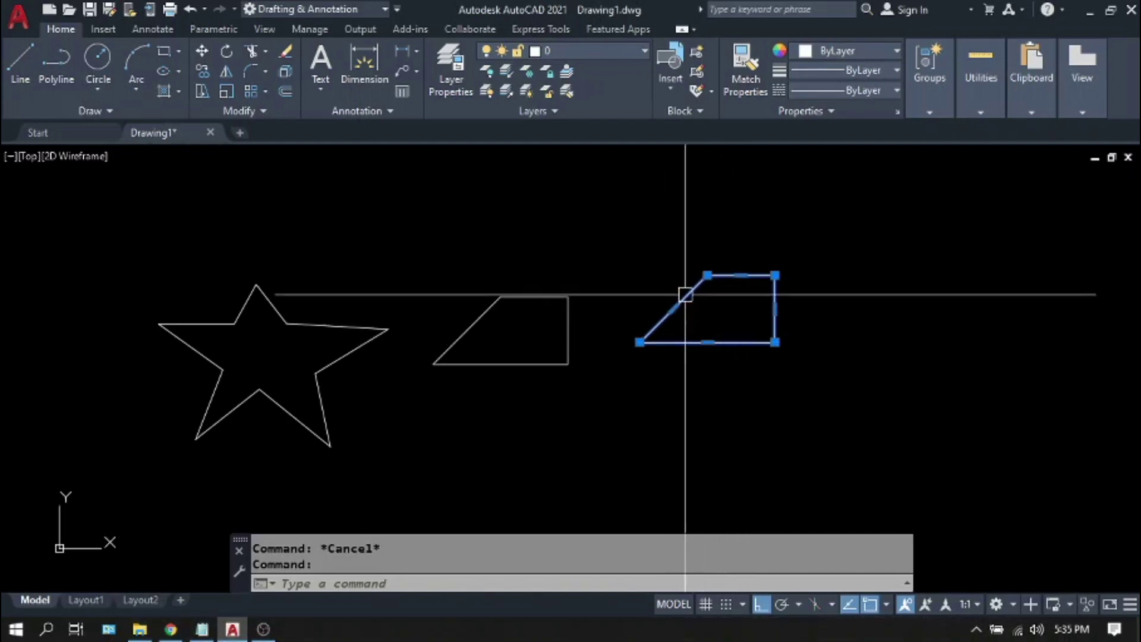
key("Escape")
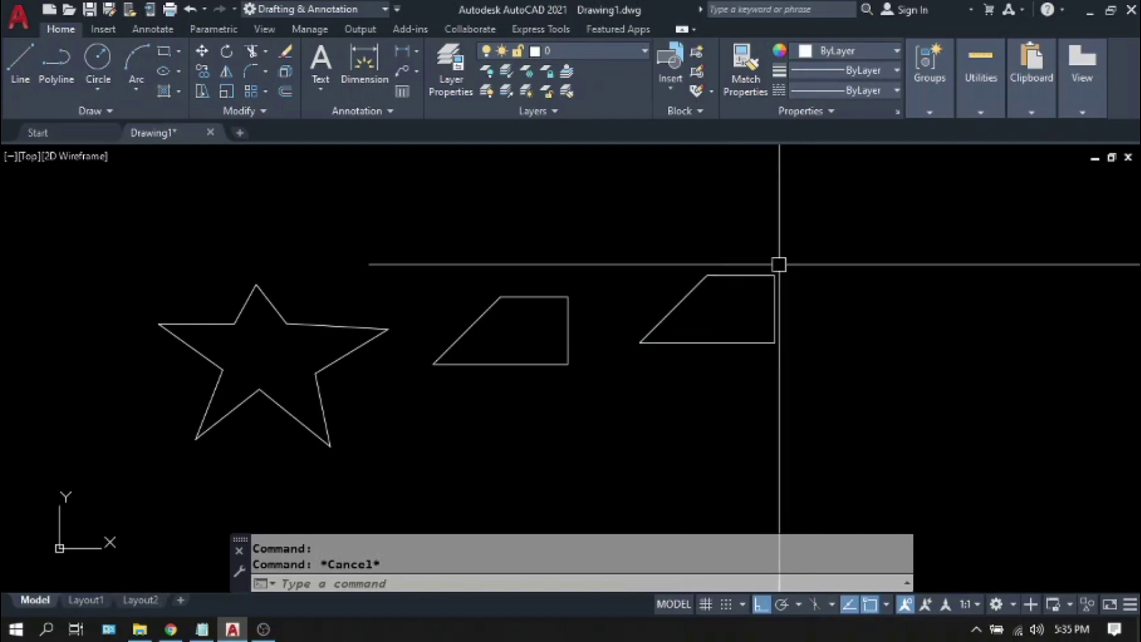
- Check the middle shape's upper and sloped edges as separate line objects by selecting them, and clear the selection
left_click(548, 248)
left_click(514, 321)
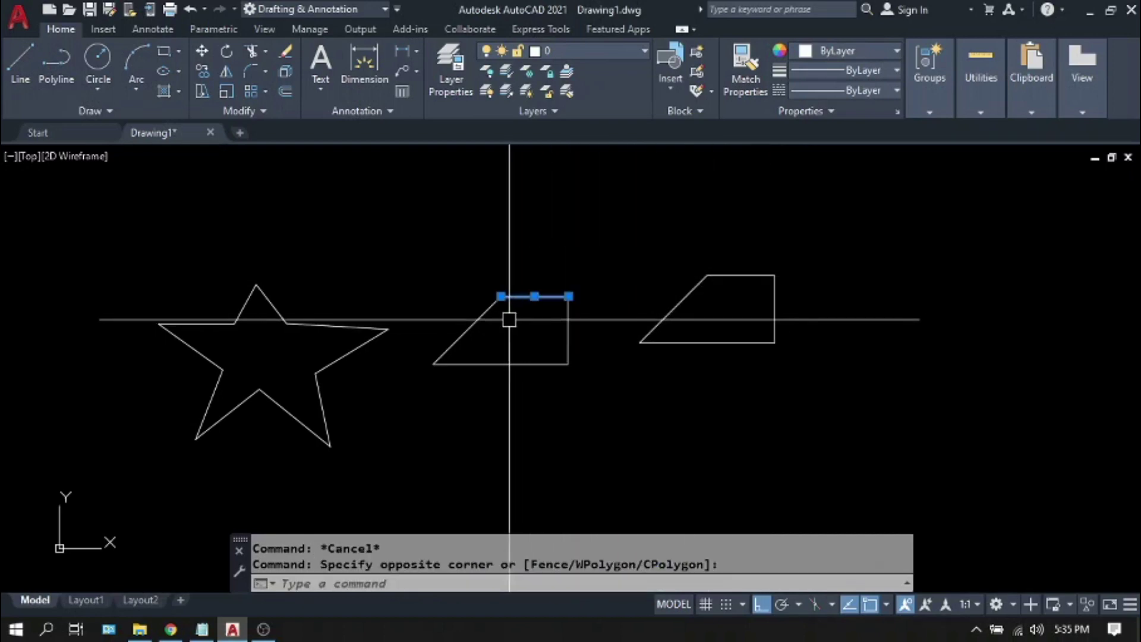
left_click(470, 327)
key("Escape")
left_click(611, 241)
key("Escape")
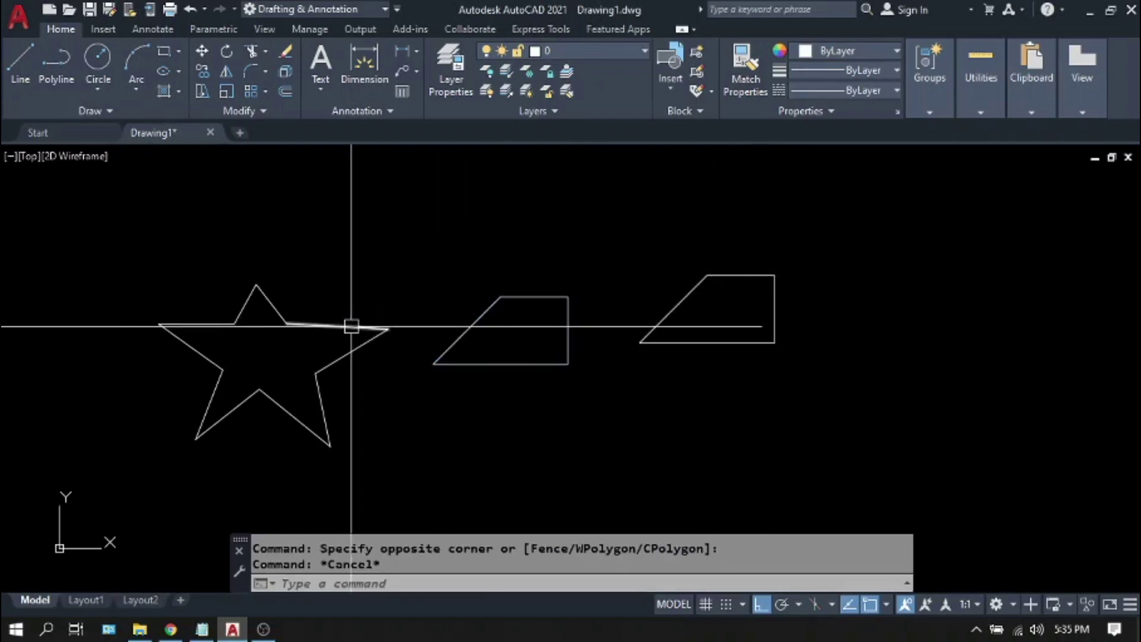
- Select several of the star's edges to check that each is a separate line, and clear the selection
left_click(349, 326)
left_click(245, 308)
left_click(204, 324)
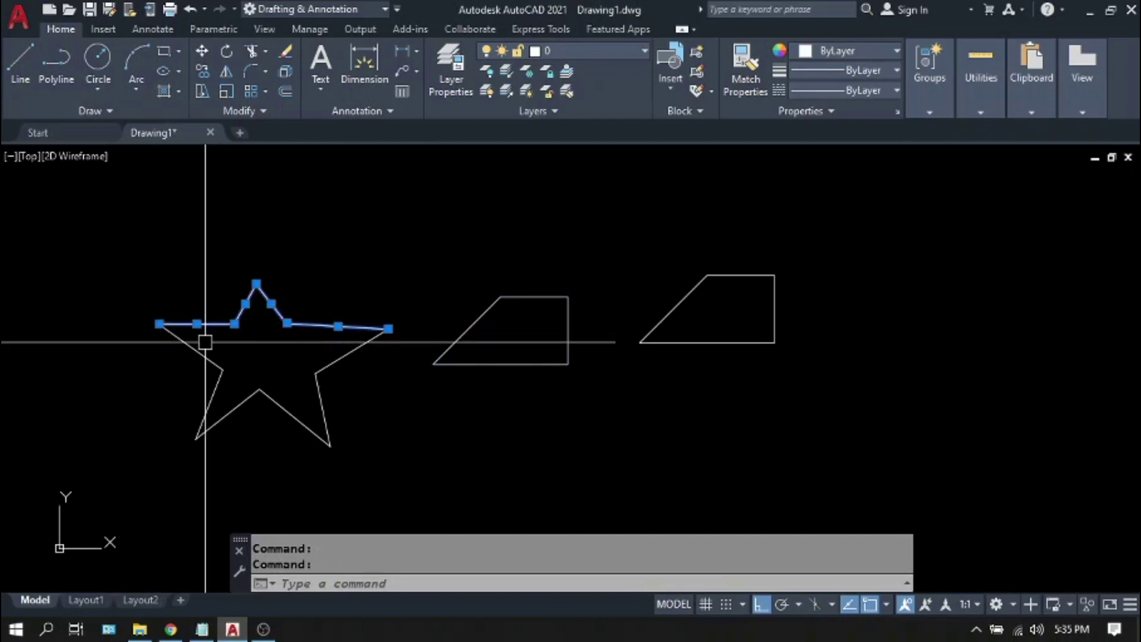
key("Escape")
left_click(219, 391)
key("Escape")
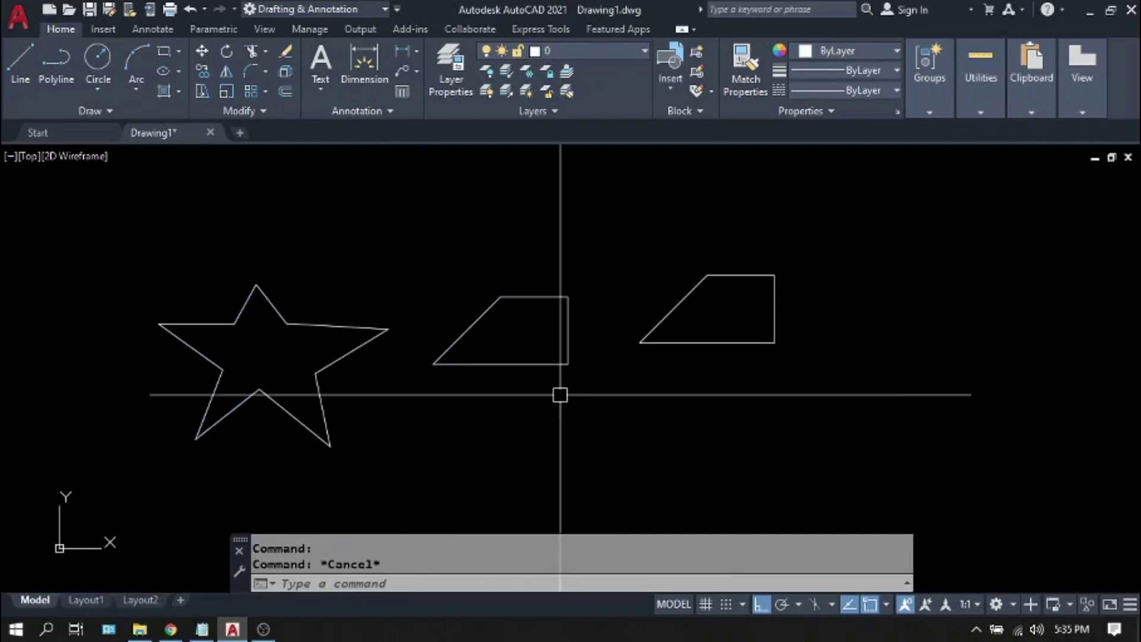
- Select the polyline shape with a small crossing window over its lower edge to check it as one object, and deselect it
left_click(705, 354)
left_click(701, 326)
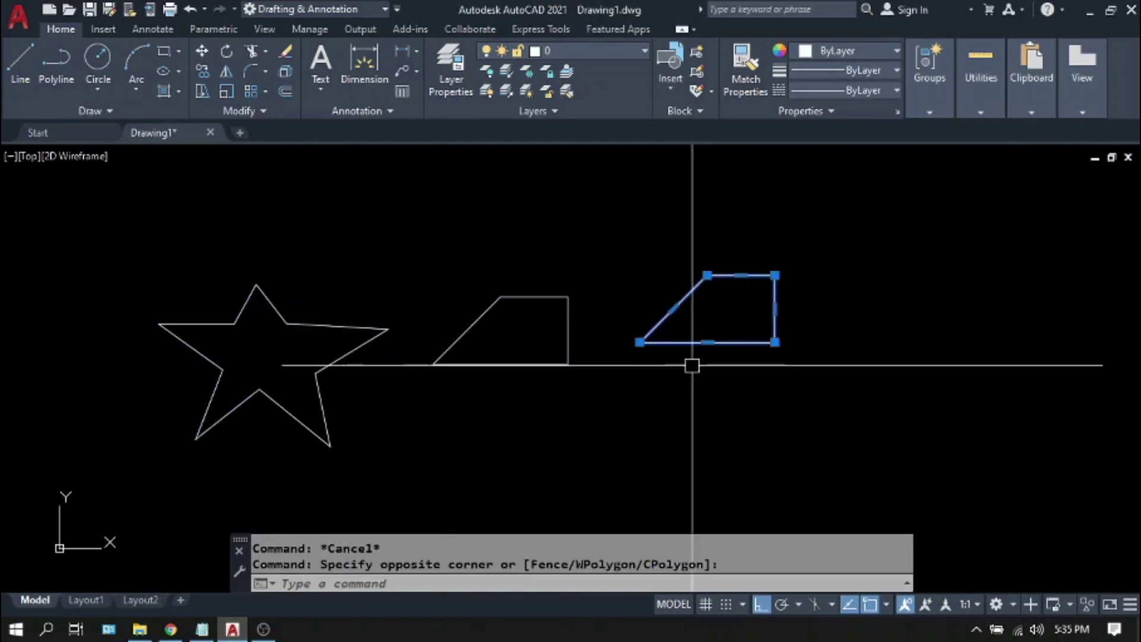
key("Escape")
- Open the Properties palette
middle_click_drag(726, 313, 776, 298)
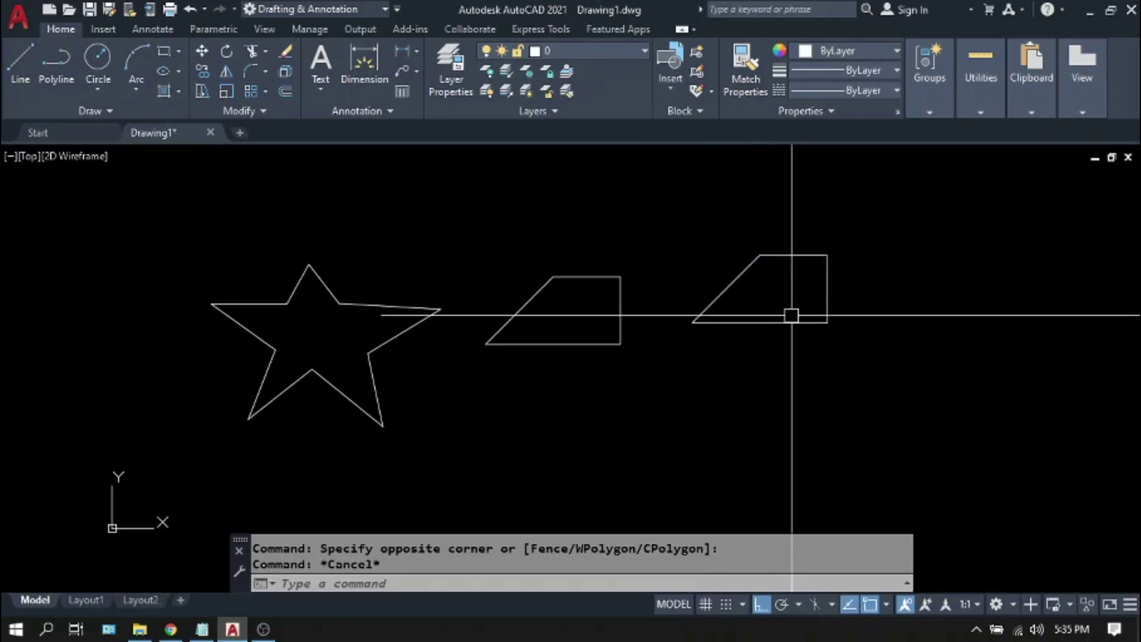
mouse_move(792, 316)
middle_mouse_down()
mouse_move(870, 313)
mouse_move(775, 314)
middle_mouse_up()
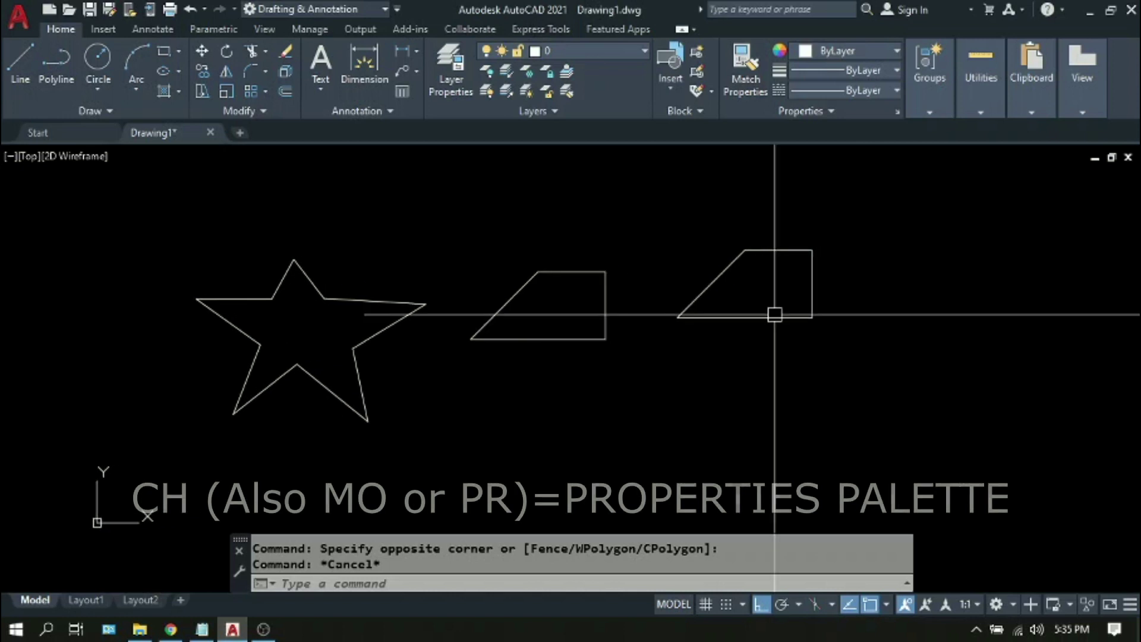
type("cH")
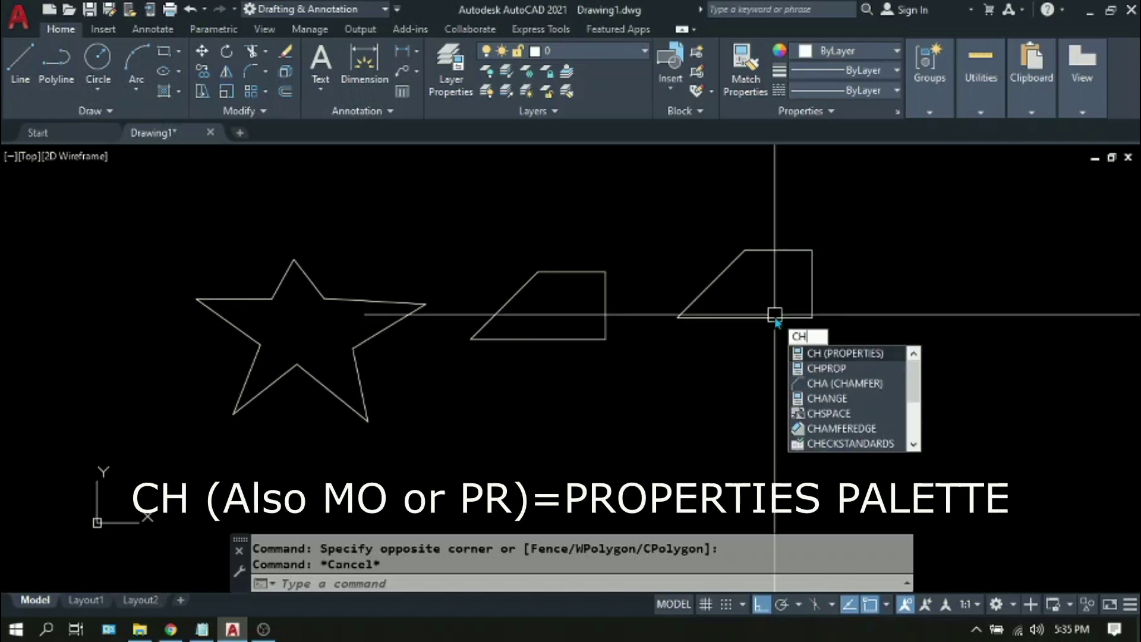
key("Return")
key("alt+Tab")
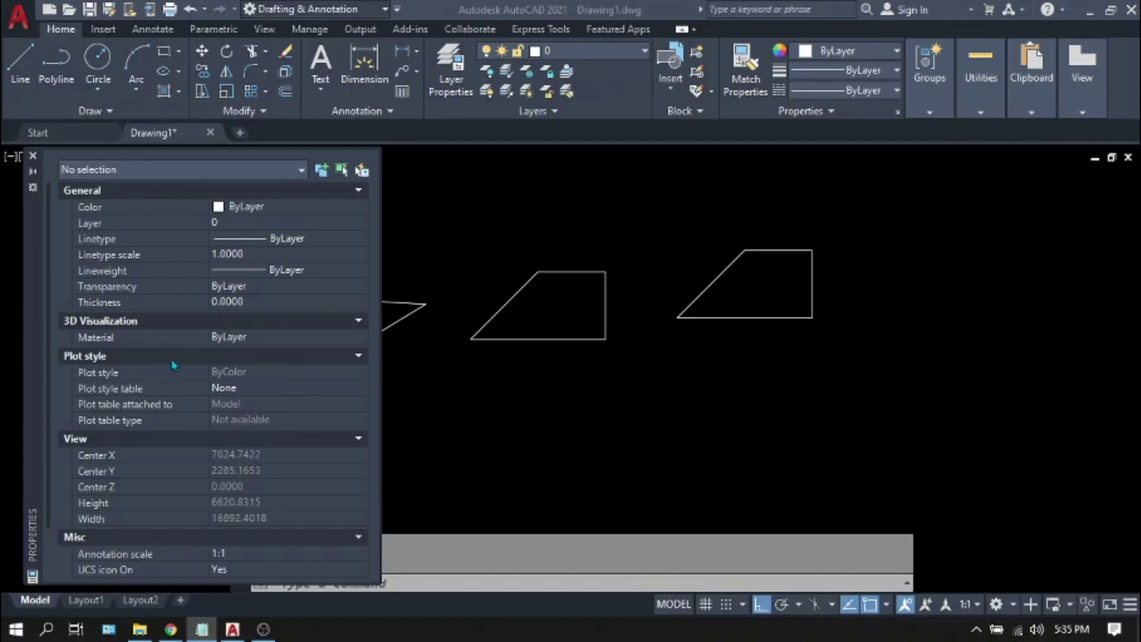
- Set the polyline shape's global width to 200 and clear the selection
left_click(708, 313)
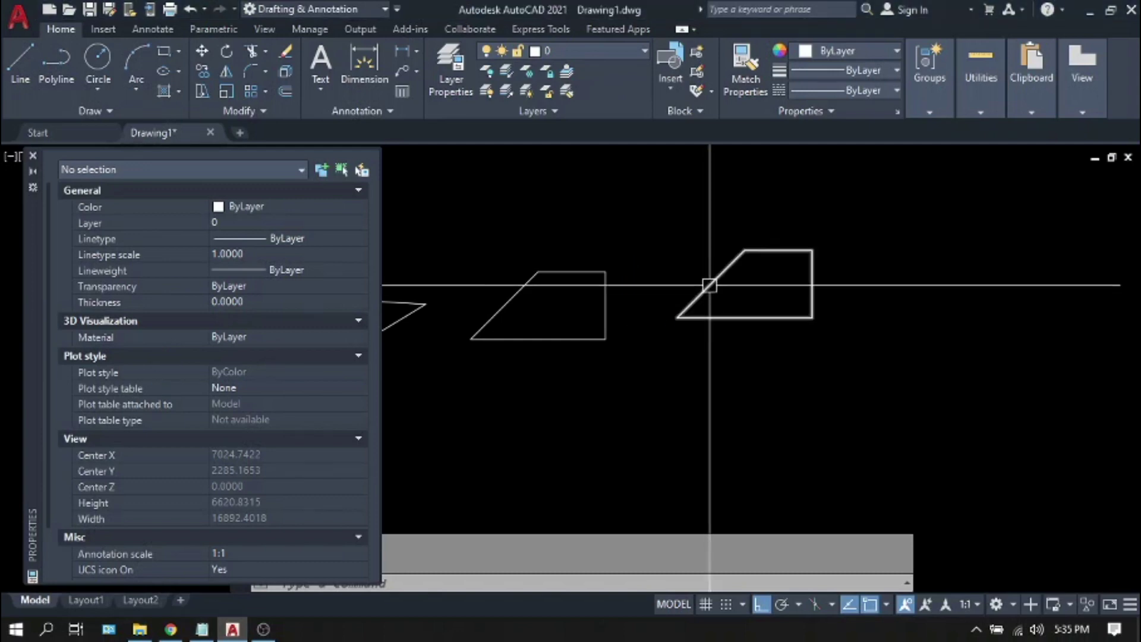
left_click(710, 286)
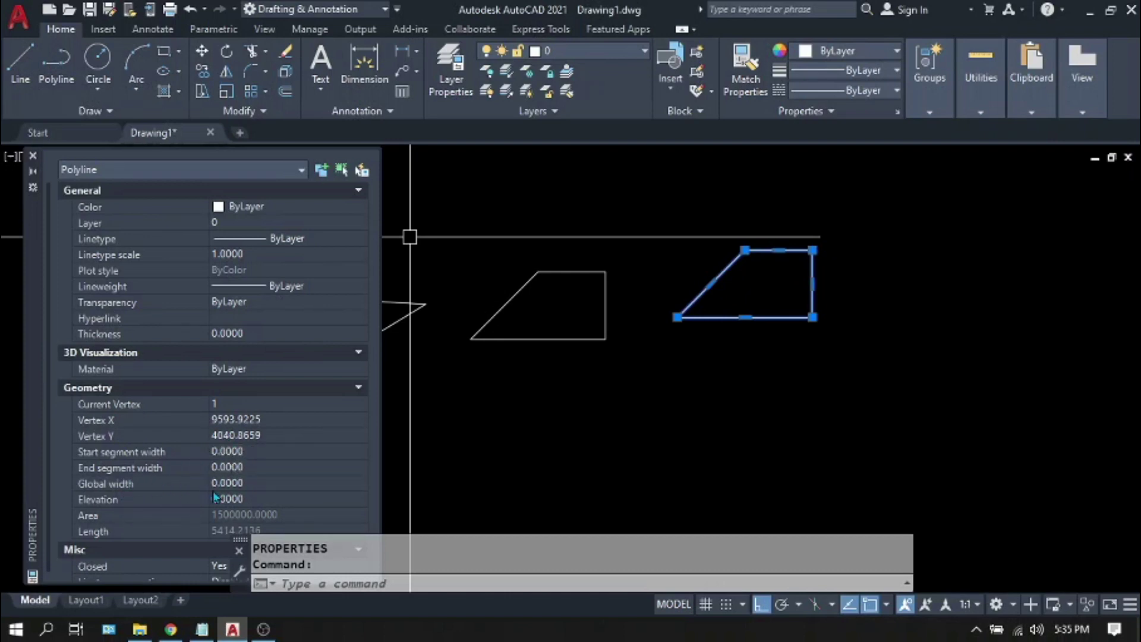
left_click(243, 484)
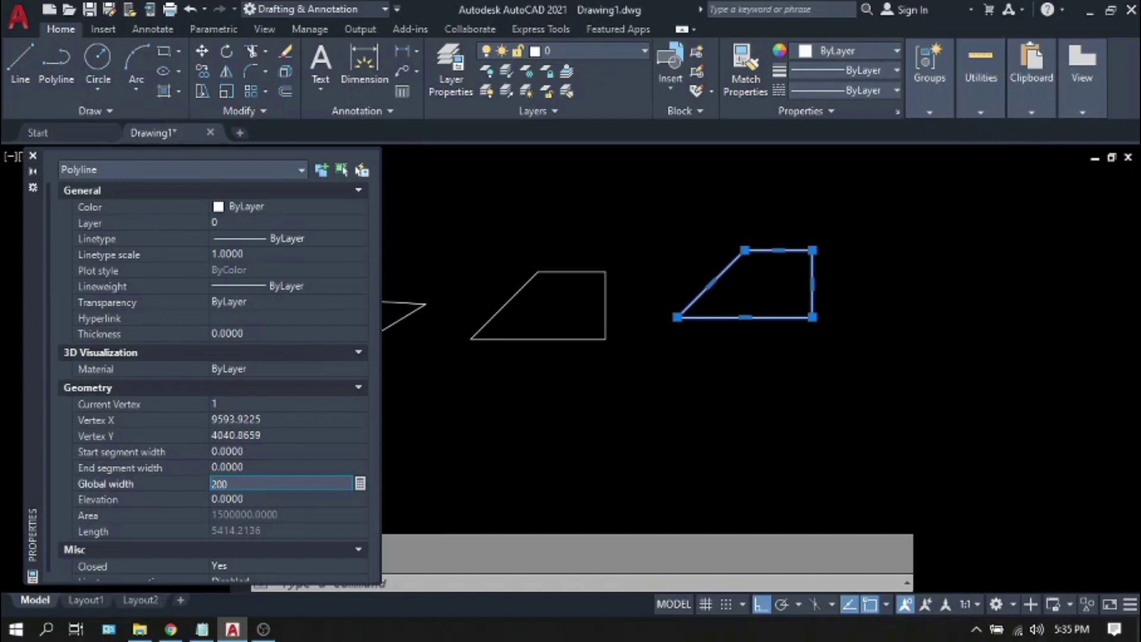
left_click(254, 493)
key("Escape")
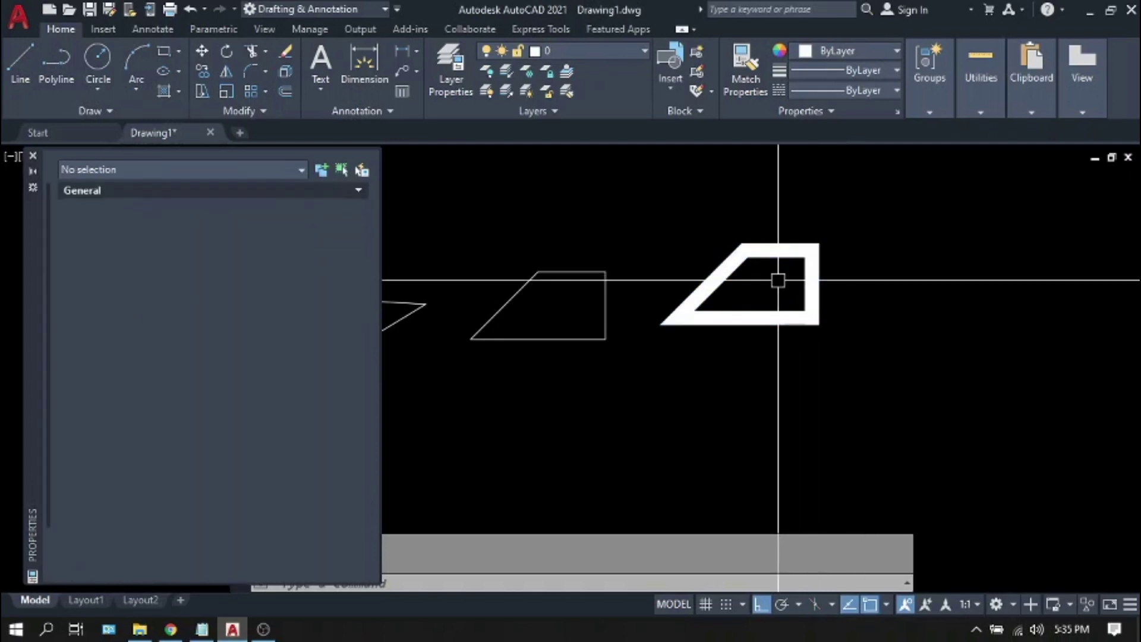
- Compare the properties of the thick polyline with those of the line-drawn shape's upper edge, clearing each selection
left_click(708, 265)
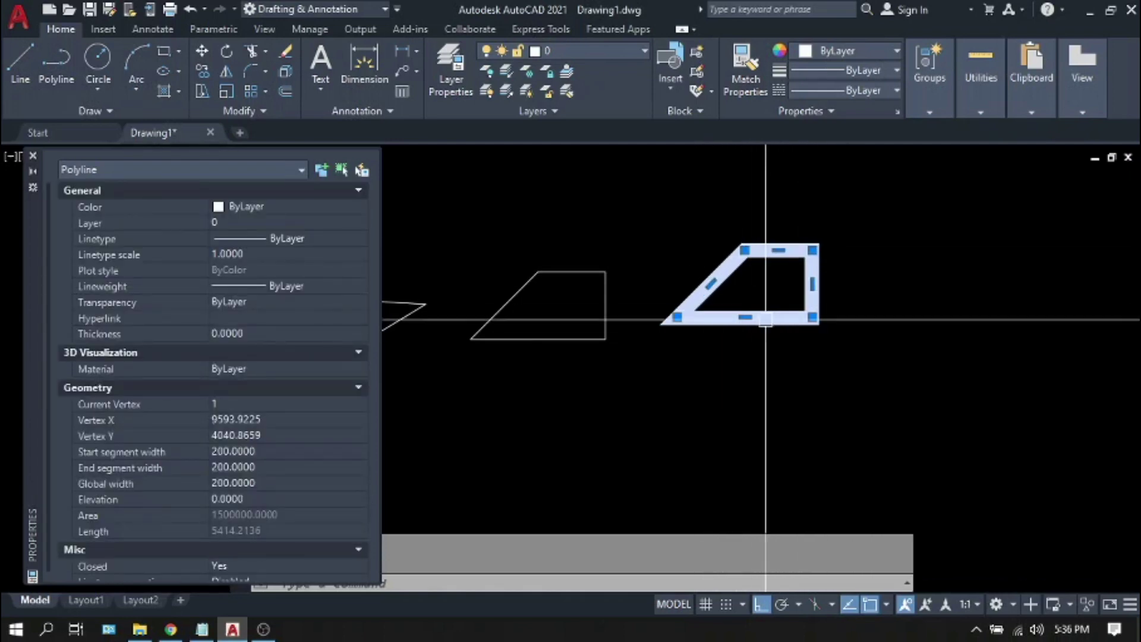
key("Escape")
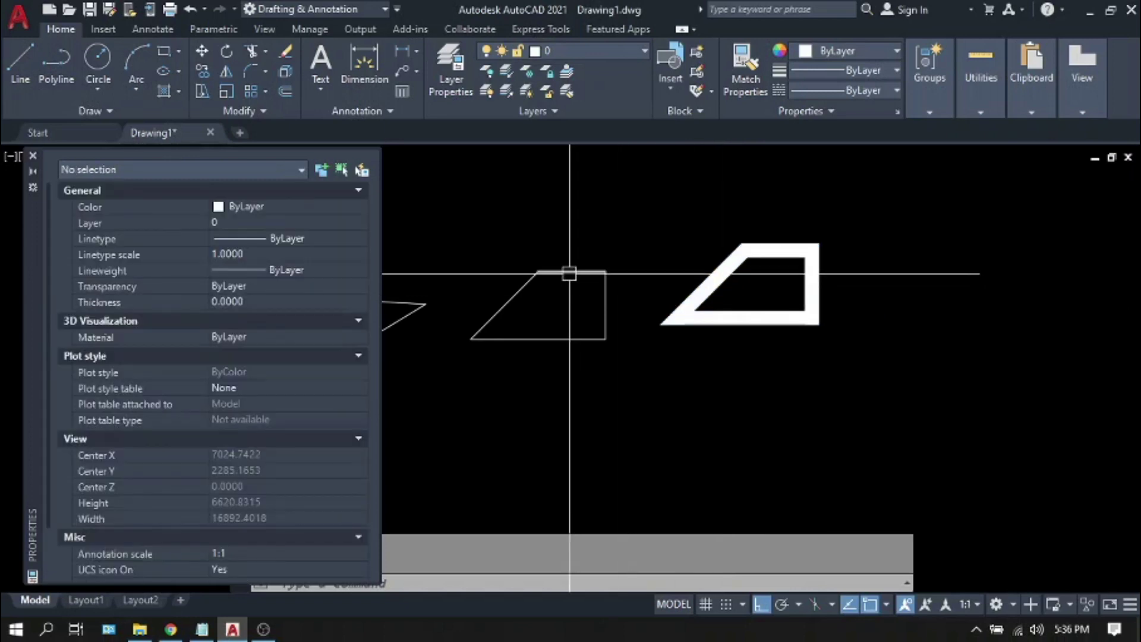
left_click(569, 274)
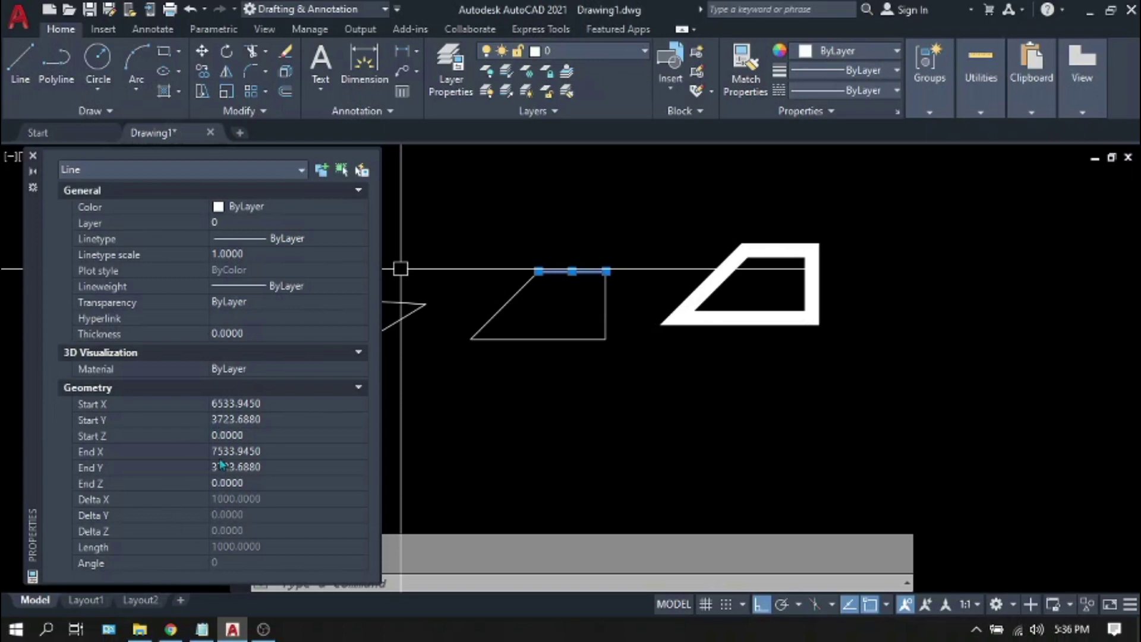
key("Escape")
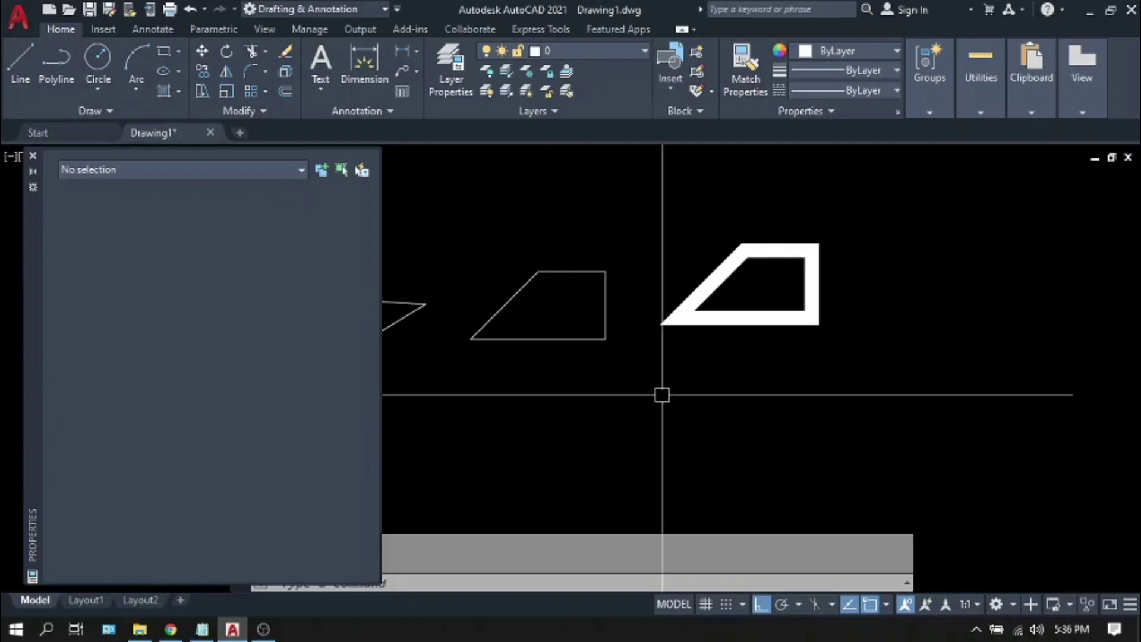
- Select the thick polyline to examine its width, area and length properties, and clear the selection
middle_click_drag(662, 395, 676, 423)
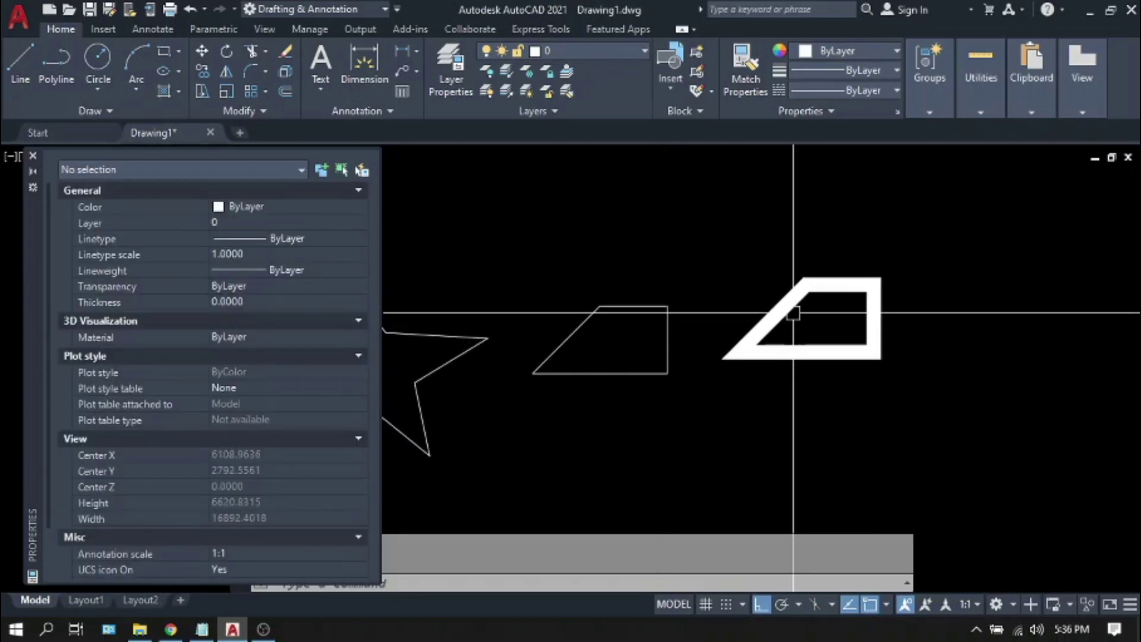
left_click(790, 352)
scroll(823, 315, "up", 2)
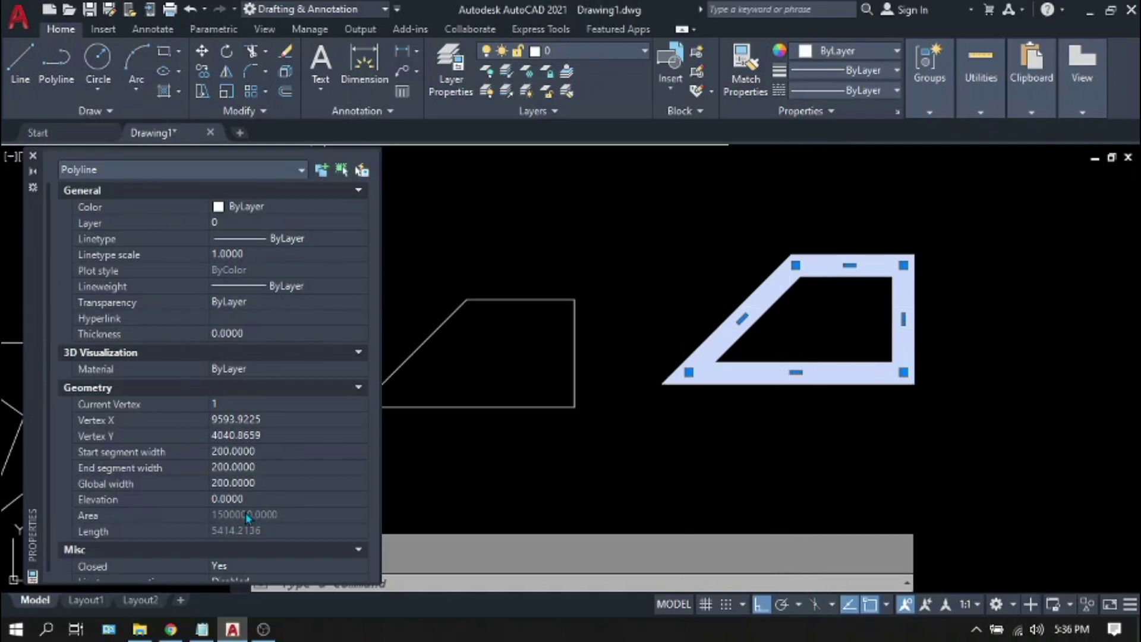
key("Escape")
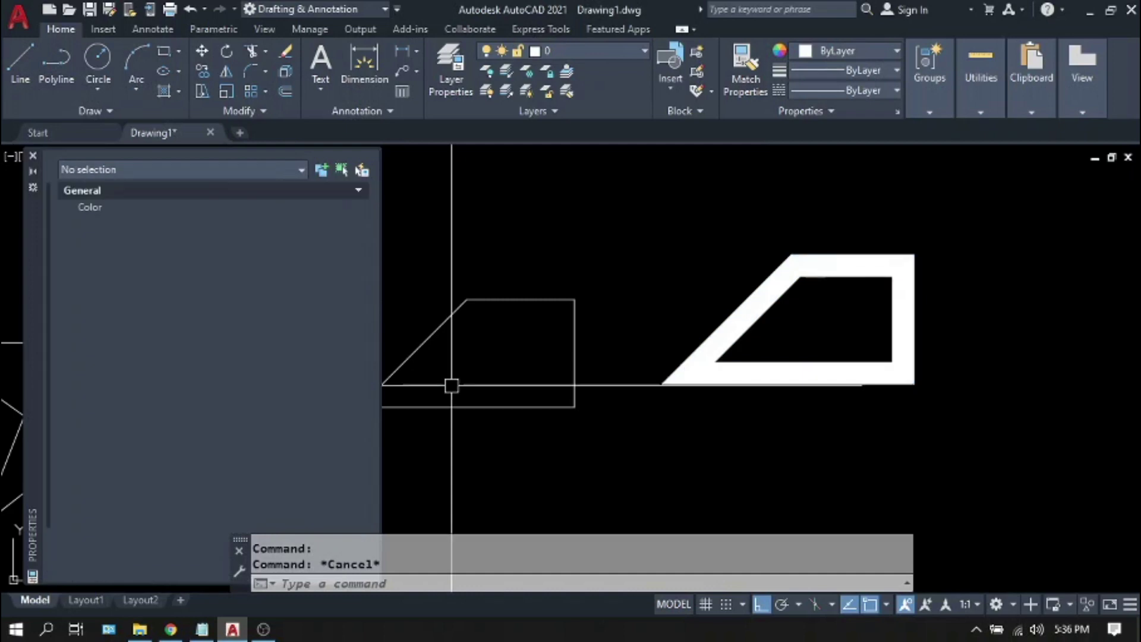
- Select the slanted edge of the line-drawn shape to examine its line properties, and clear the selection
middle_click_drag(510, 354, 596, 356)
key("Escape")
left_click(596, 355)
left_click(544, 341)
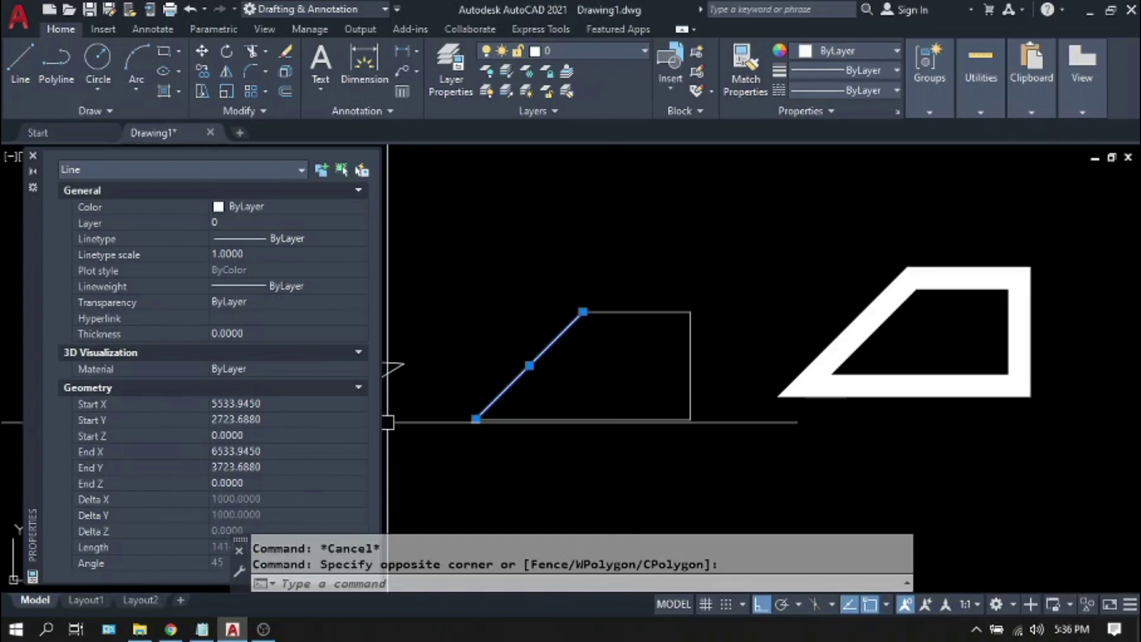
key("Escape")
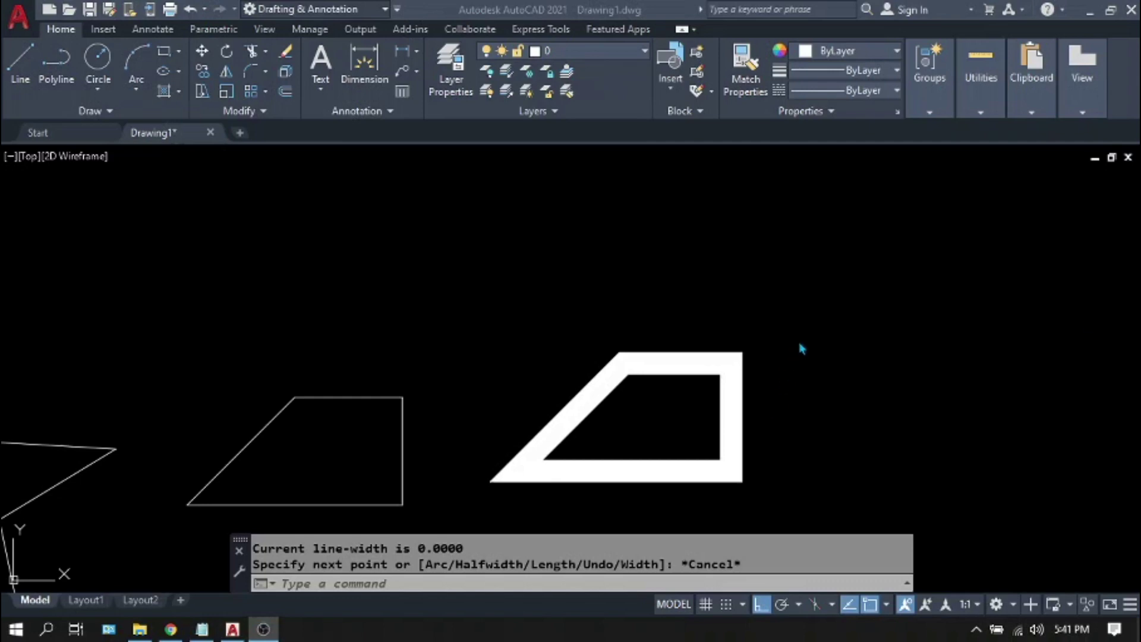
left_click(925, 329)
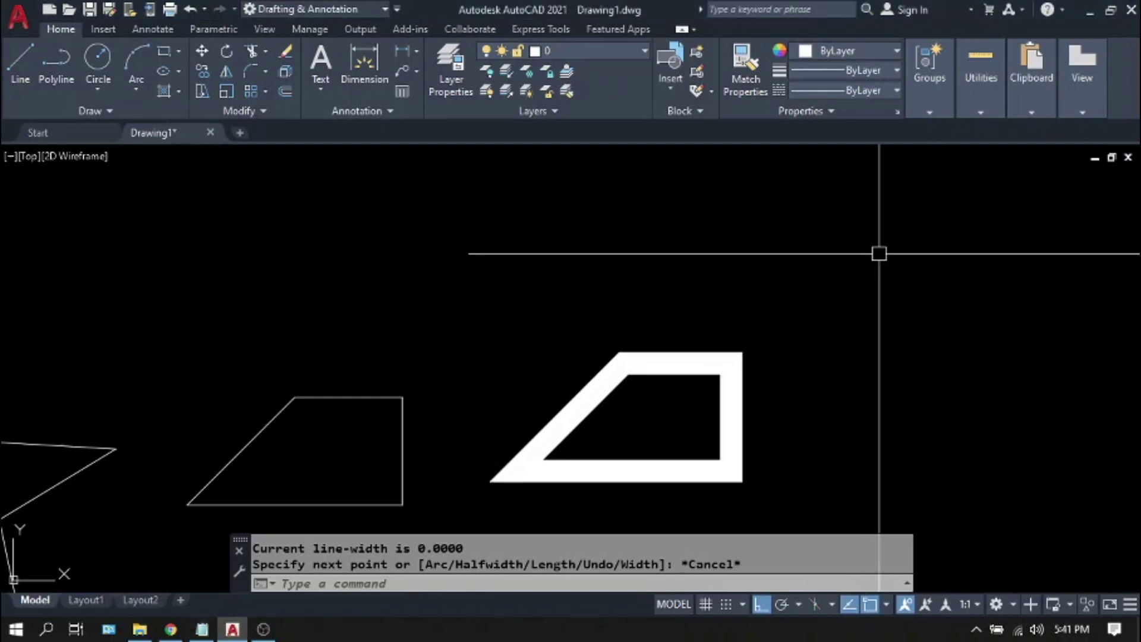
type("L")
key("Return")
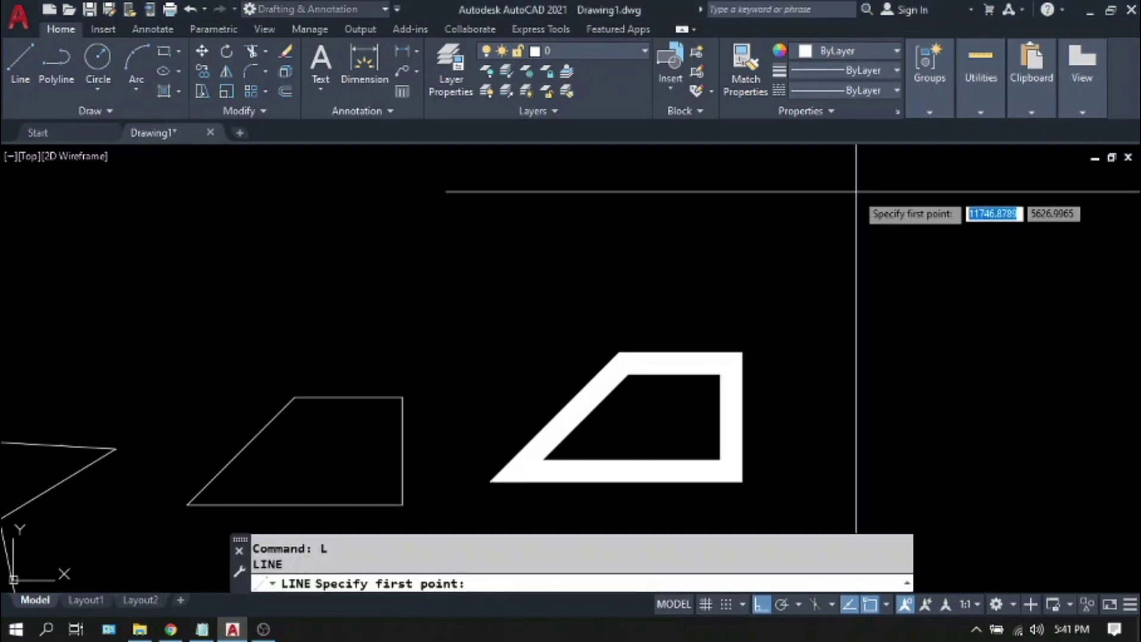
left_click(856, 191)
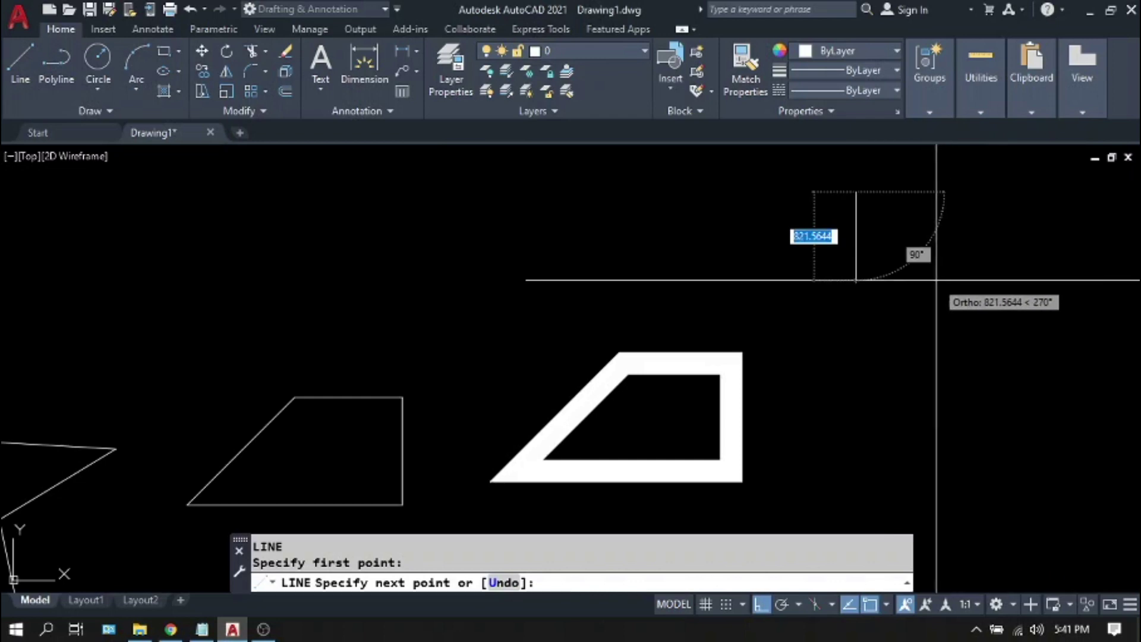
key("Escape")
- Start a polyline in the empty area beside the thick shape, with starting and ending widths of 200
type("PL")
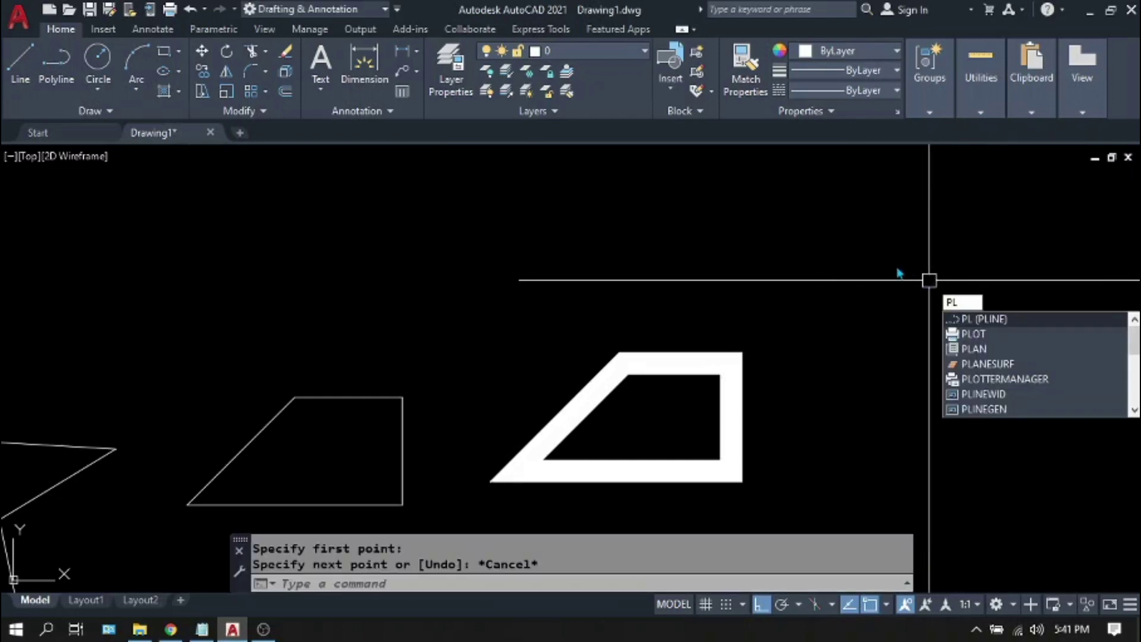
key("Return")
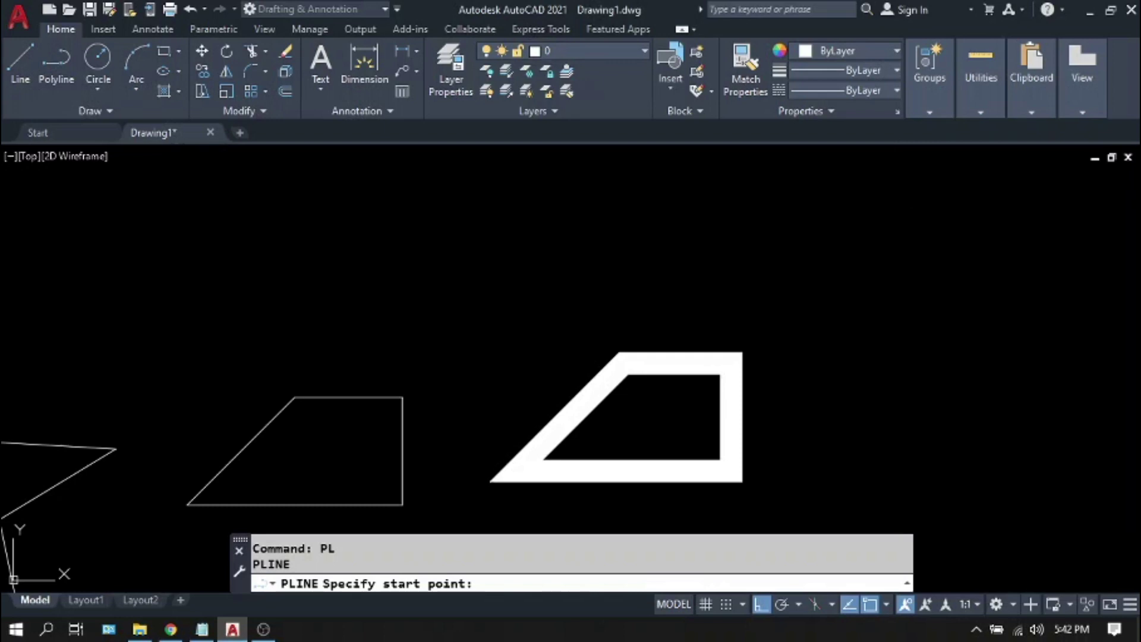
left_click(899, 192)
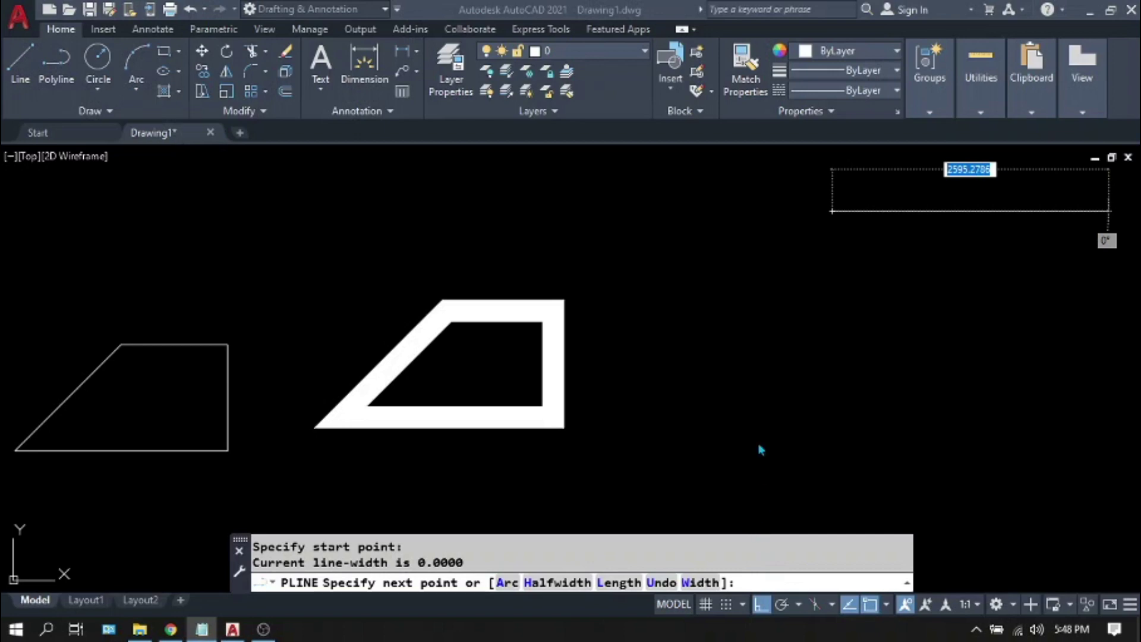
left_click(749, 334)
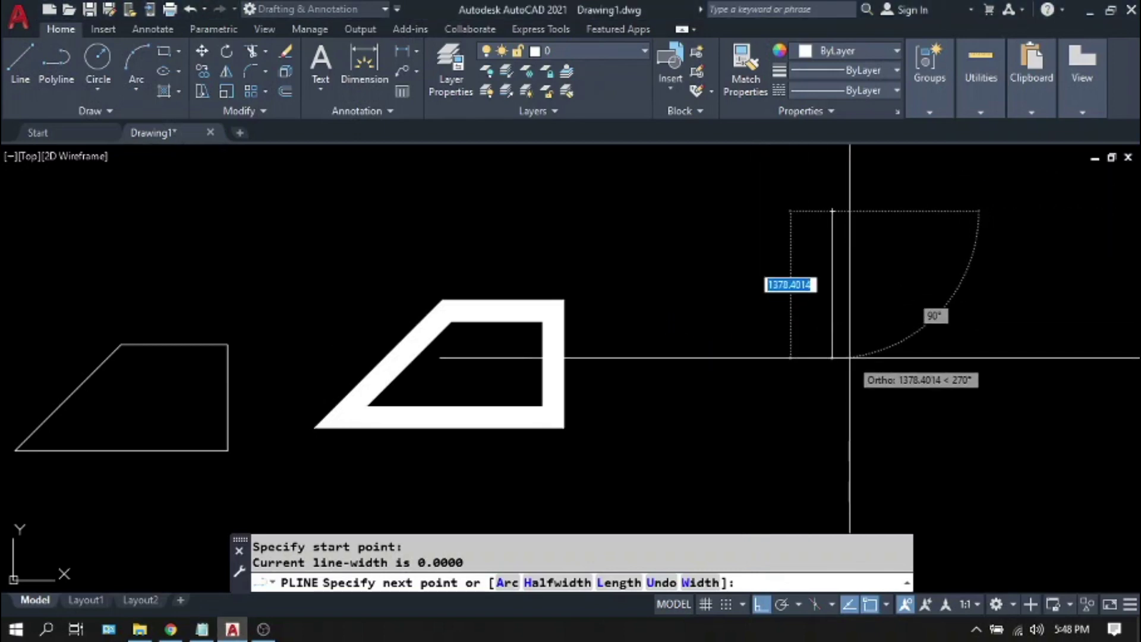
type("W")
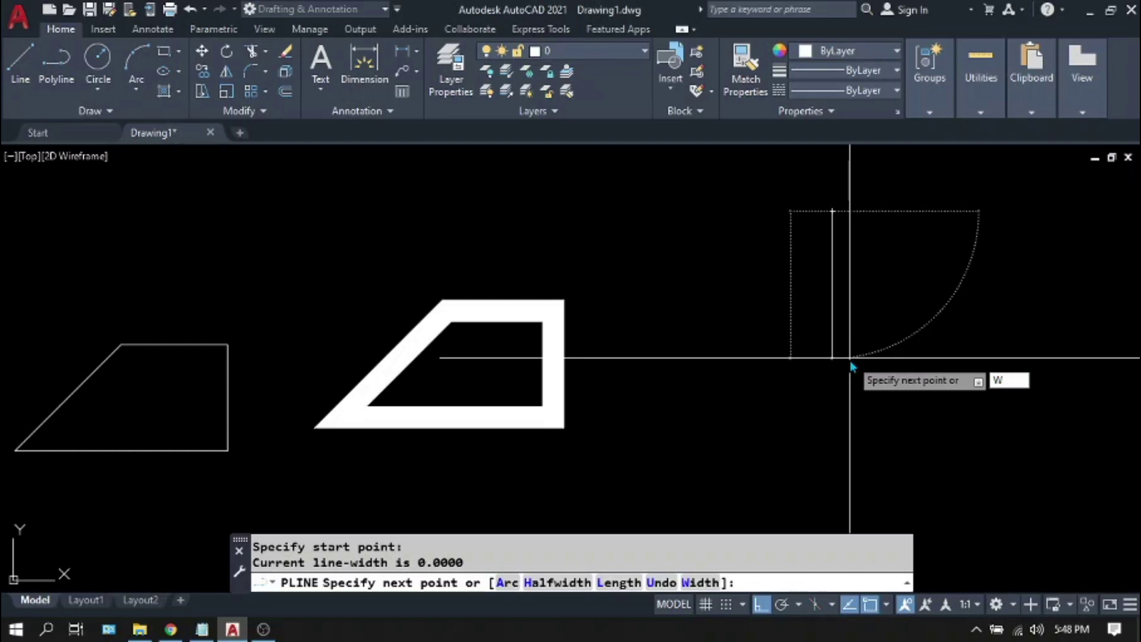
key("Return")
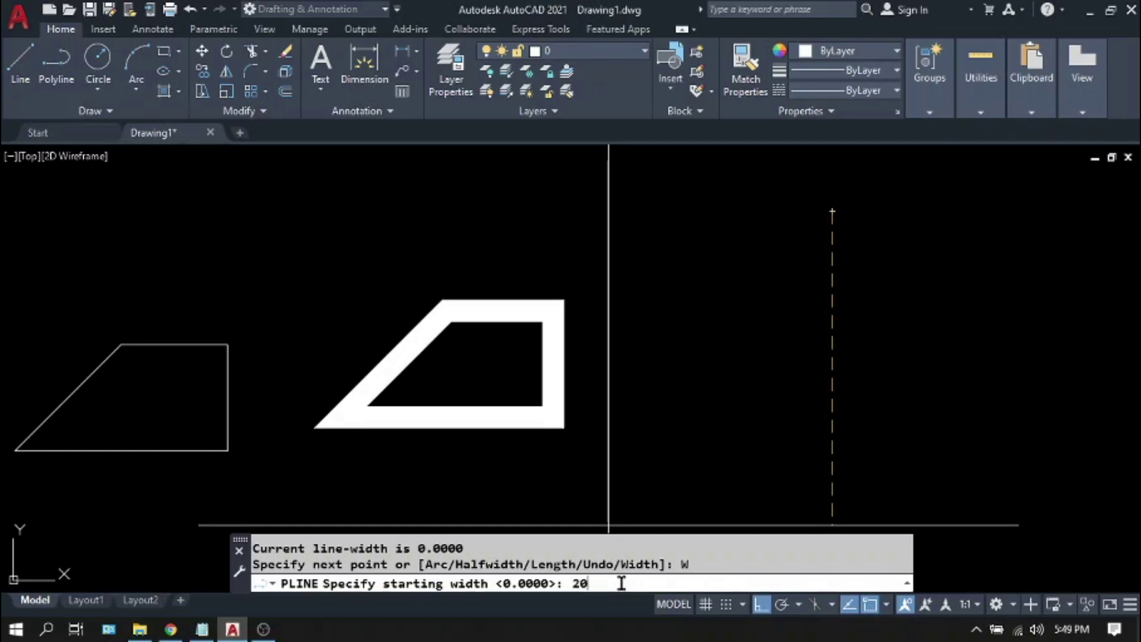
key("Return")
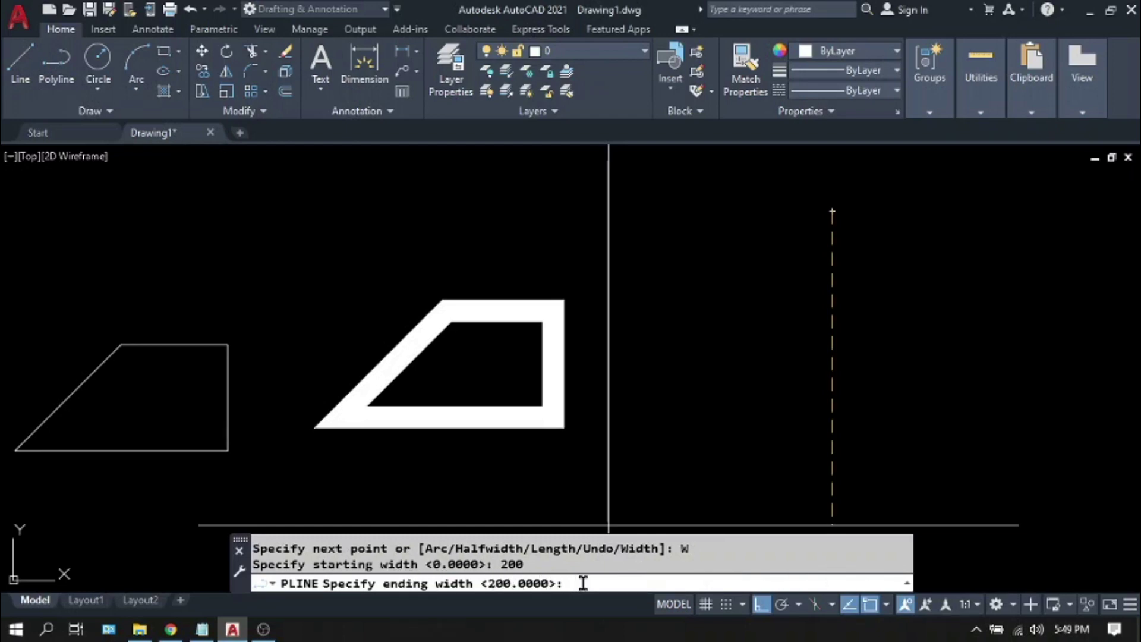
key("Return")
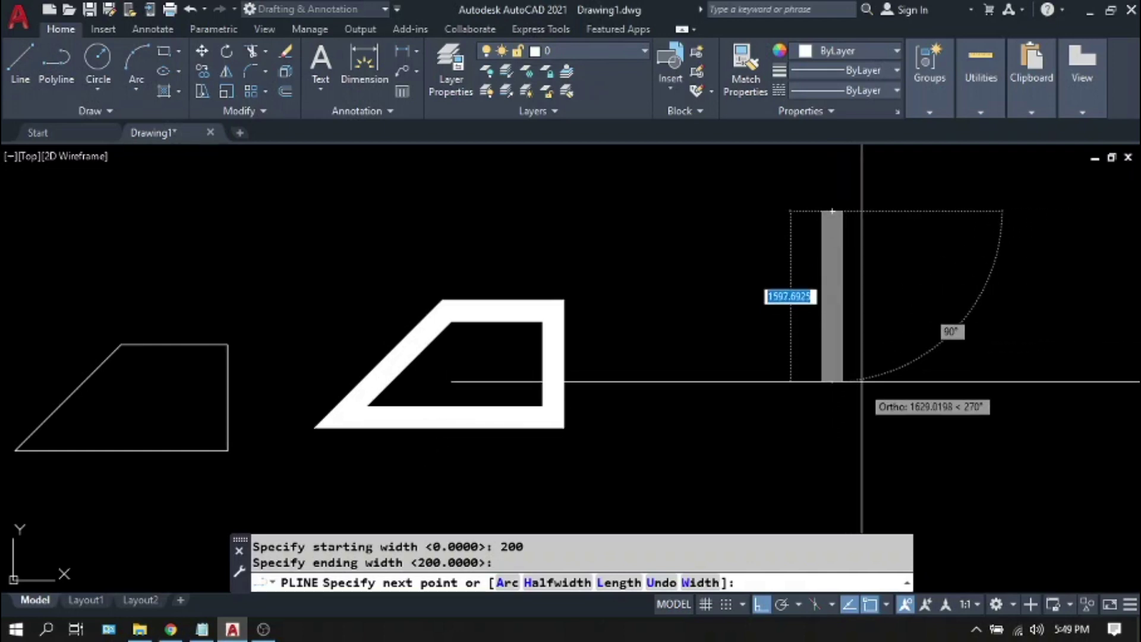
- Draw five stepped polyline segments down, right, up, right and down, with the vertical ones about 1500 units long
left_click(839, 374)
middle_click_drag(879, 371, 544, 374)
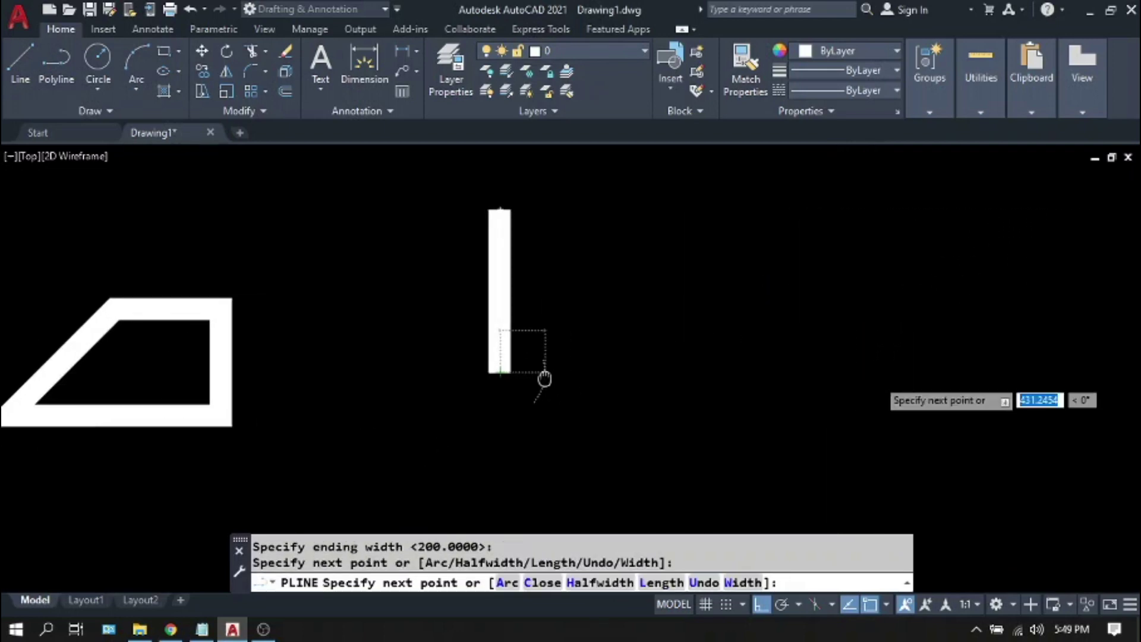
left_click(677, 373)
left_click(675, 213)
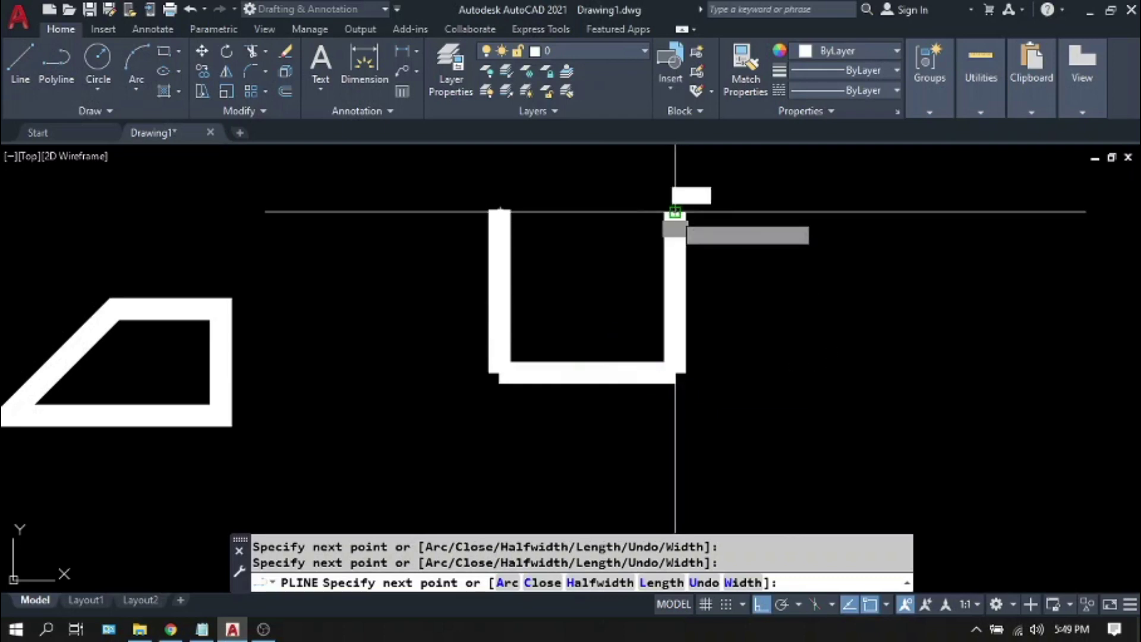
left_click(851, 213)
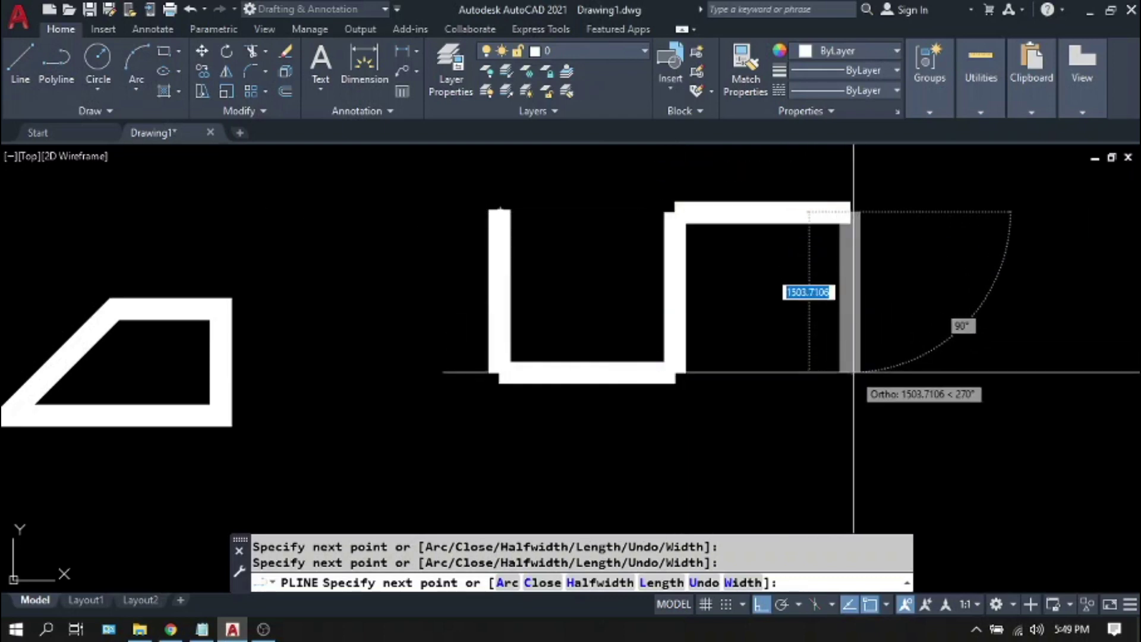
left_click(850, 374)
- Continue the stepped polyline with three shorter segments going right, up and right
middle_click_drag(850, 373, 648, 389)
scroll(857, 389, "up", 2)
scroll(668, 387, "down", 2)
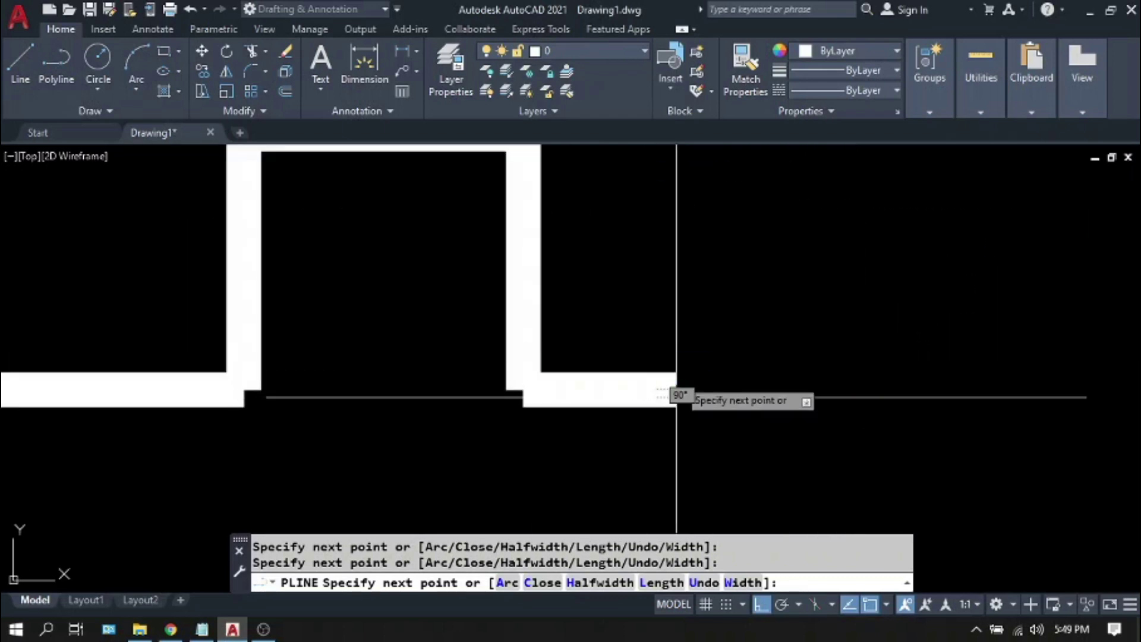
left_click(678, 392)
scroll(678, 392, "down", 3)
left_click(687, 335)
scroll(726, 328, "up", 2)
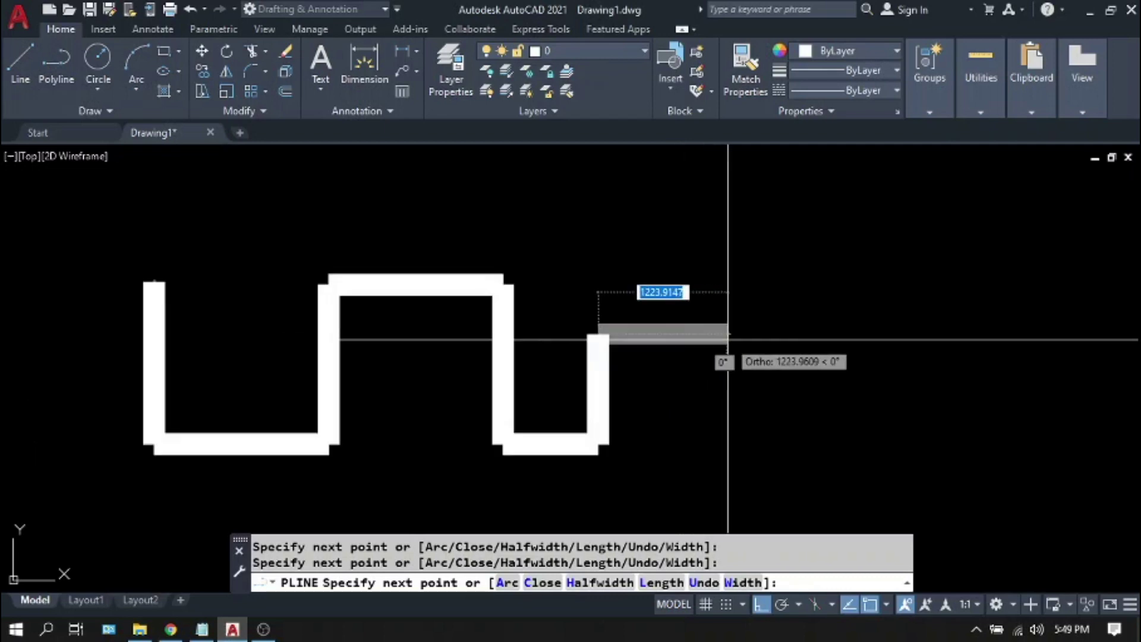
left_click(716, 339)
middle_click_drag(735, 344, 704, 327)
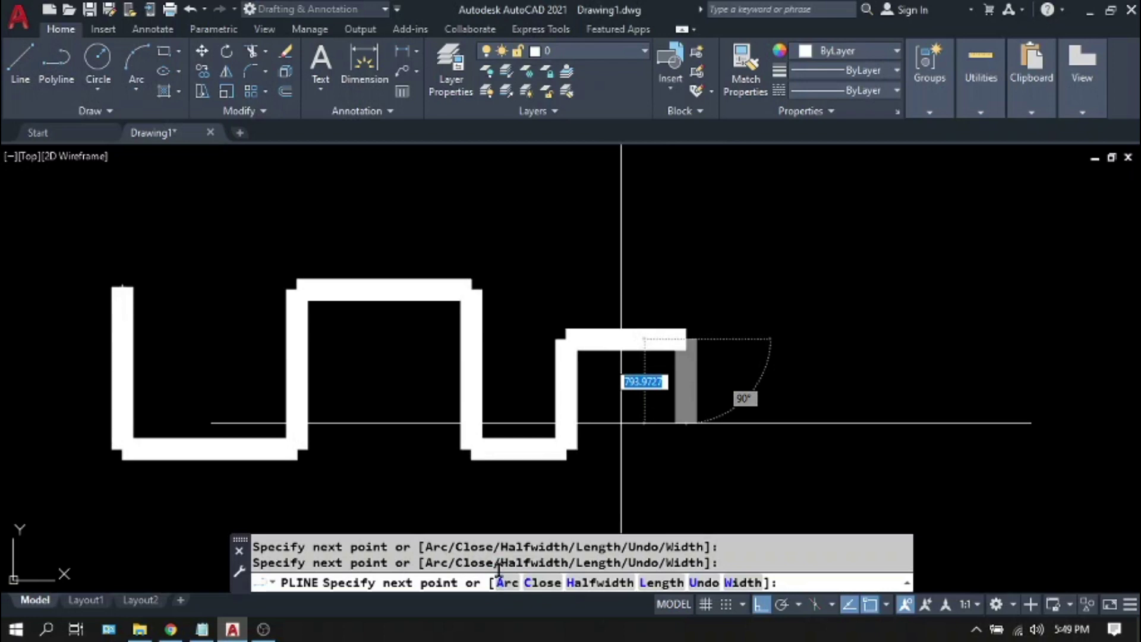
- Switch the polyline to arc mode and add two opposing semicircles upward to form an S-curve
type("A")
key("Return")
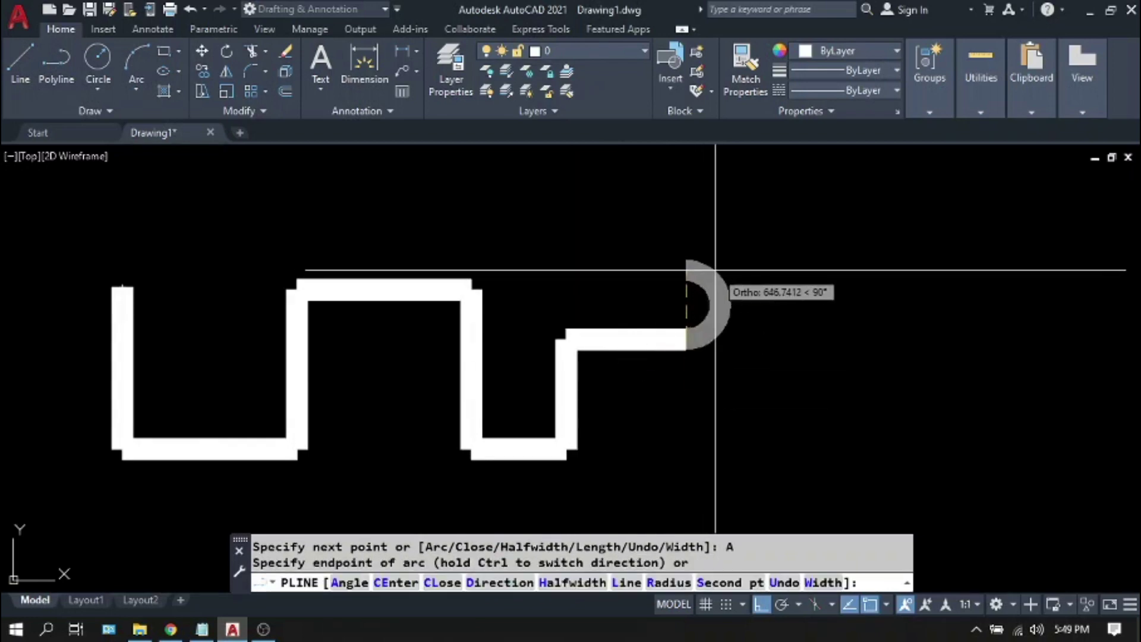
left_click(689, 229)
middle_click_drag(689, 229, 656, 321)
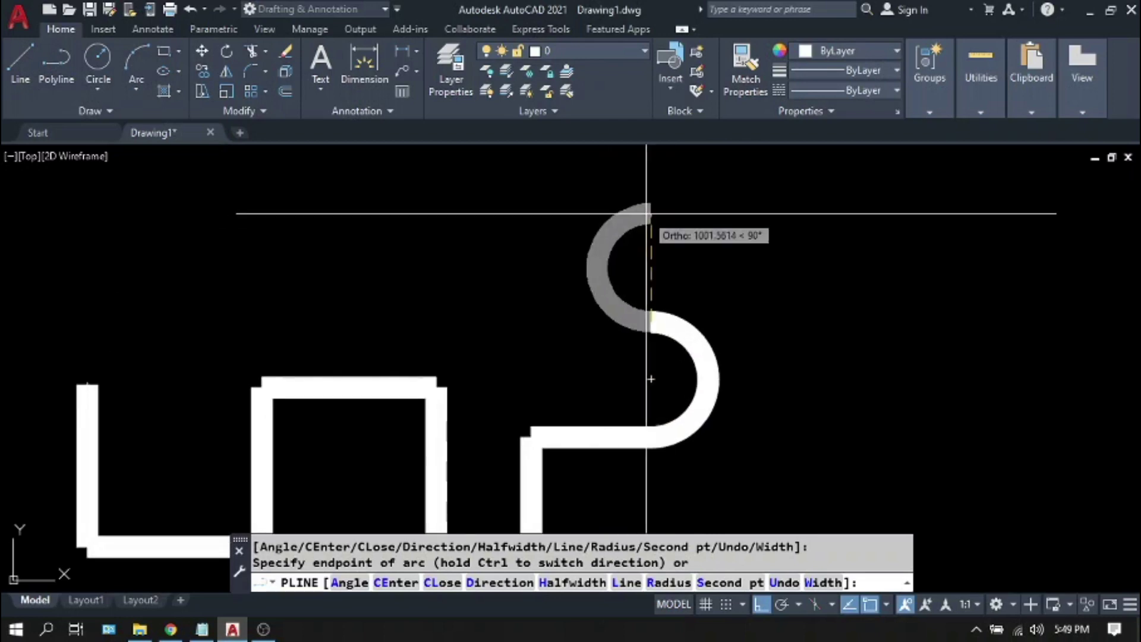
middle_click_drag(688, 215, 627, 237)
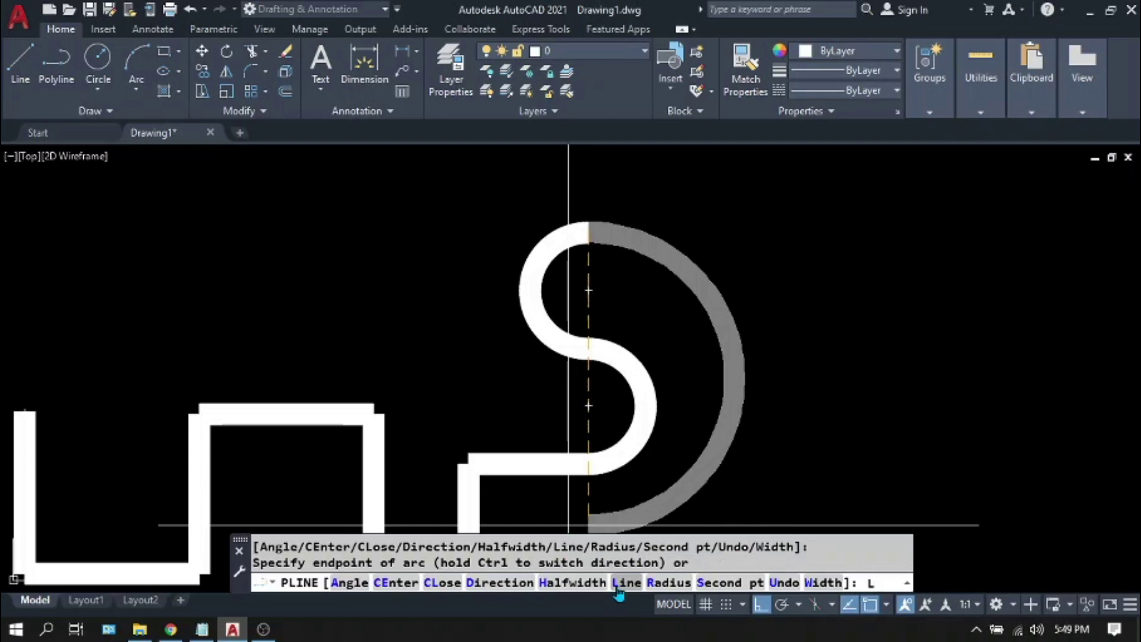
- Return the polyline to line mode and add straight segments going right, down, right, up and right
type("L")
key("Return")
left_click(785, 234)
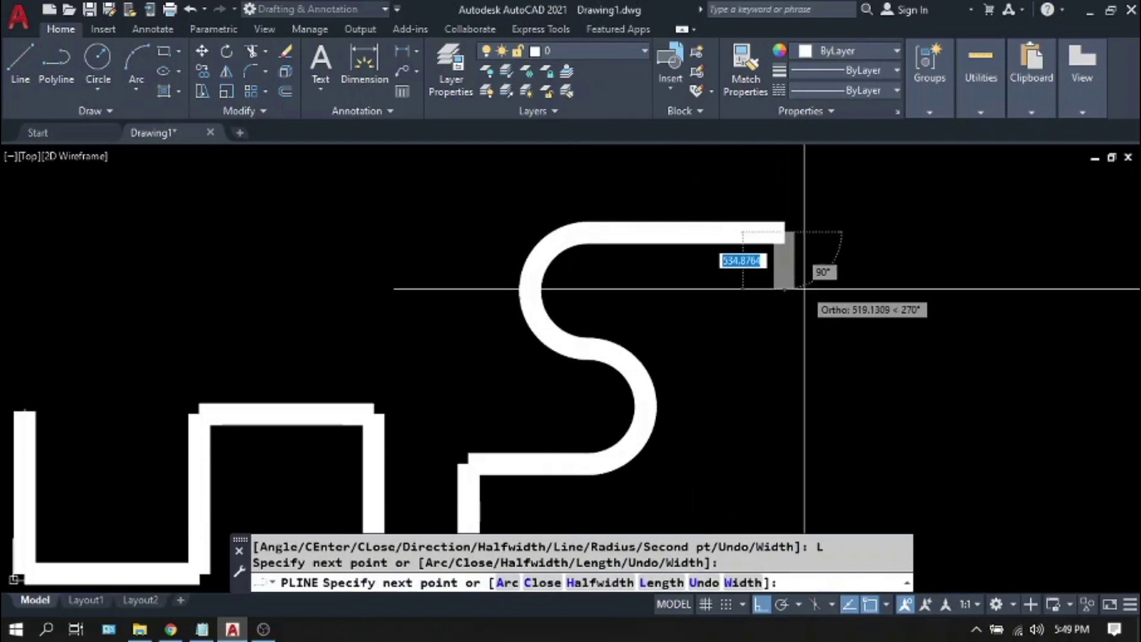
left_click(784, 467)
scroll(604, 374, "down", 4)
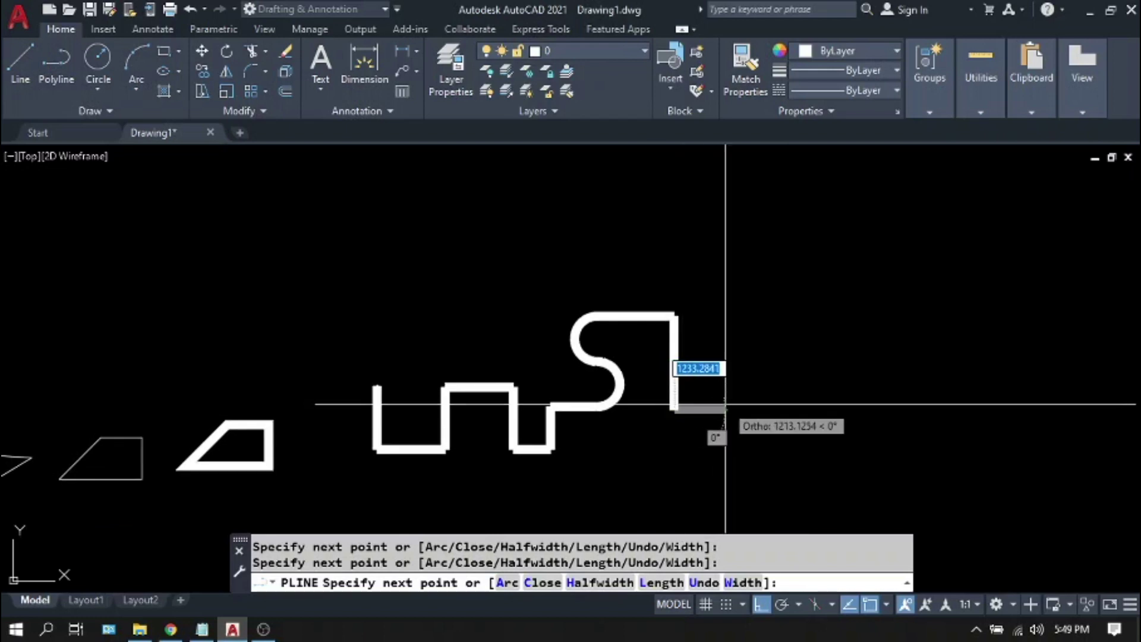
left_click(726, 407)
left_click(737, 358)
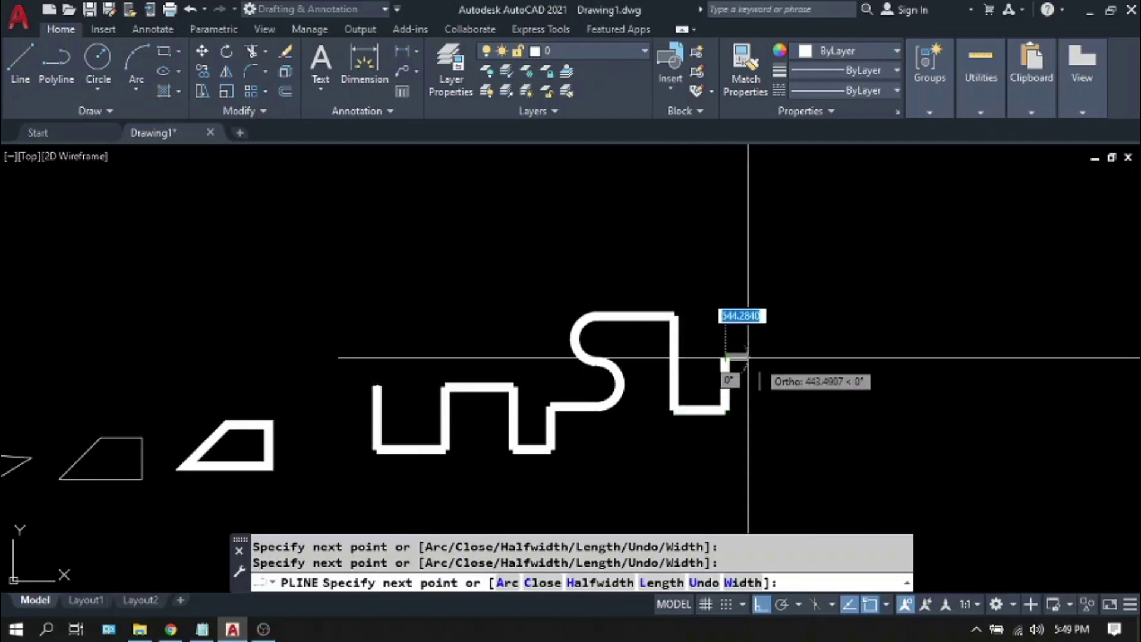
left_click(770, 357)
- Add an arrowhead at the polyline's end with starting width 1000 and ending width 0, and finish the polyline
scroll(778, 358, "up", 4)
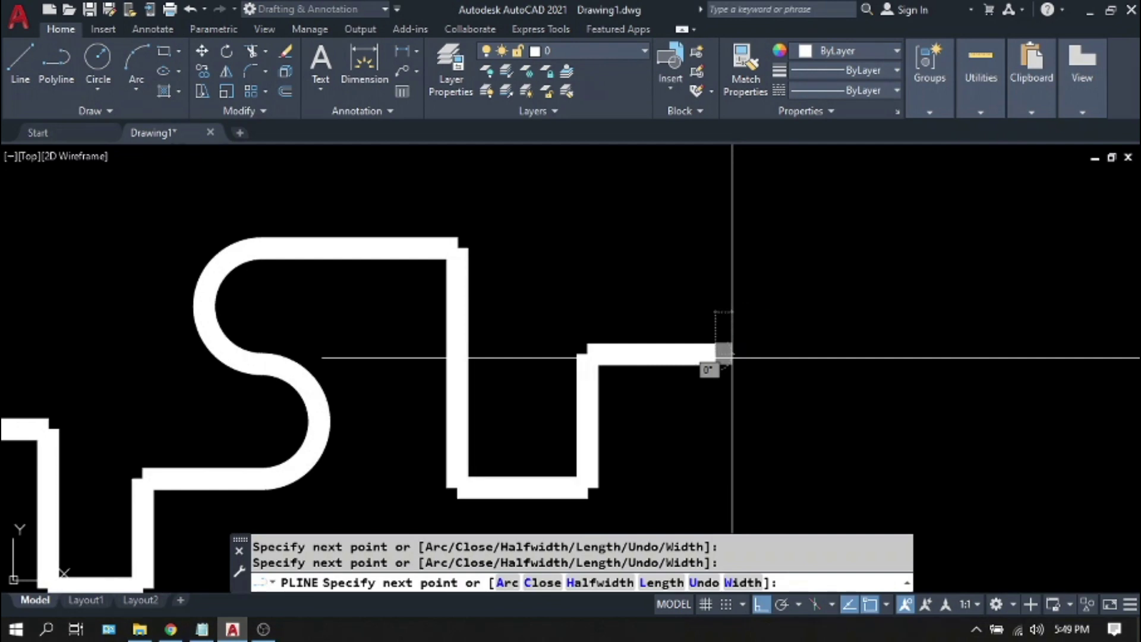
type("W")
key("Return")
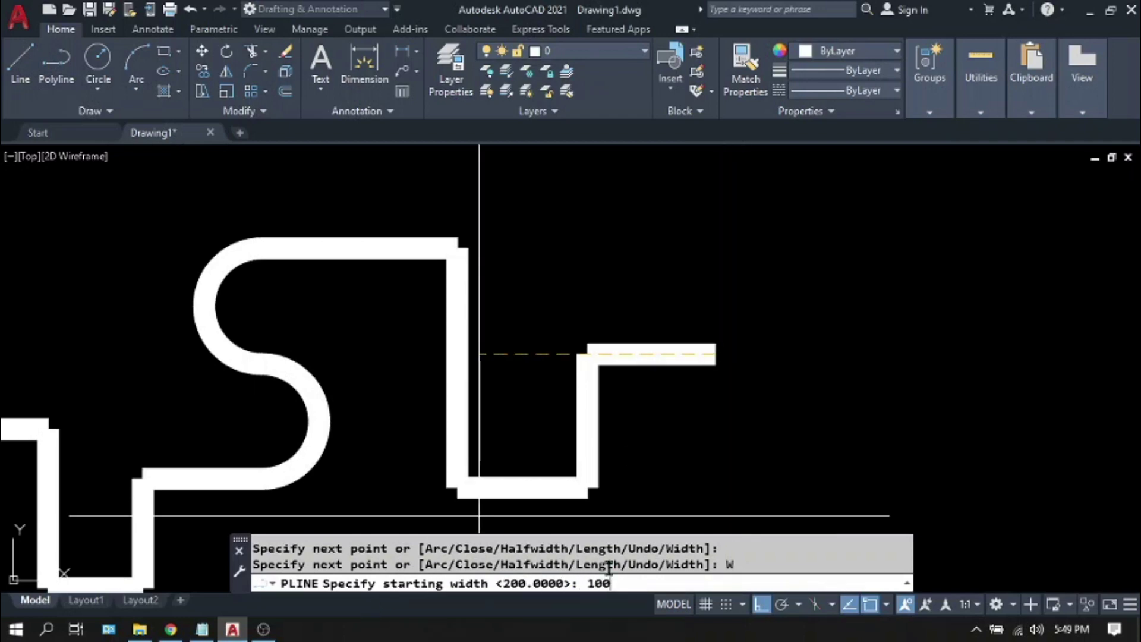
type("1000")
key("Return")
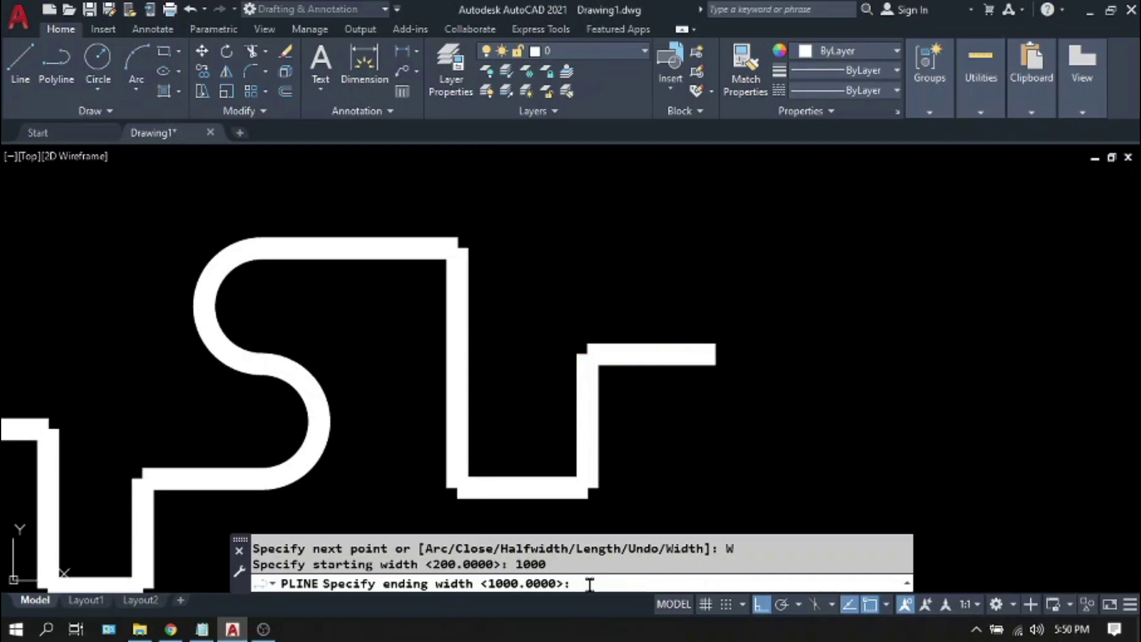
type("0")
key("Return")
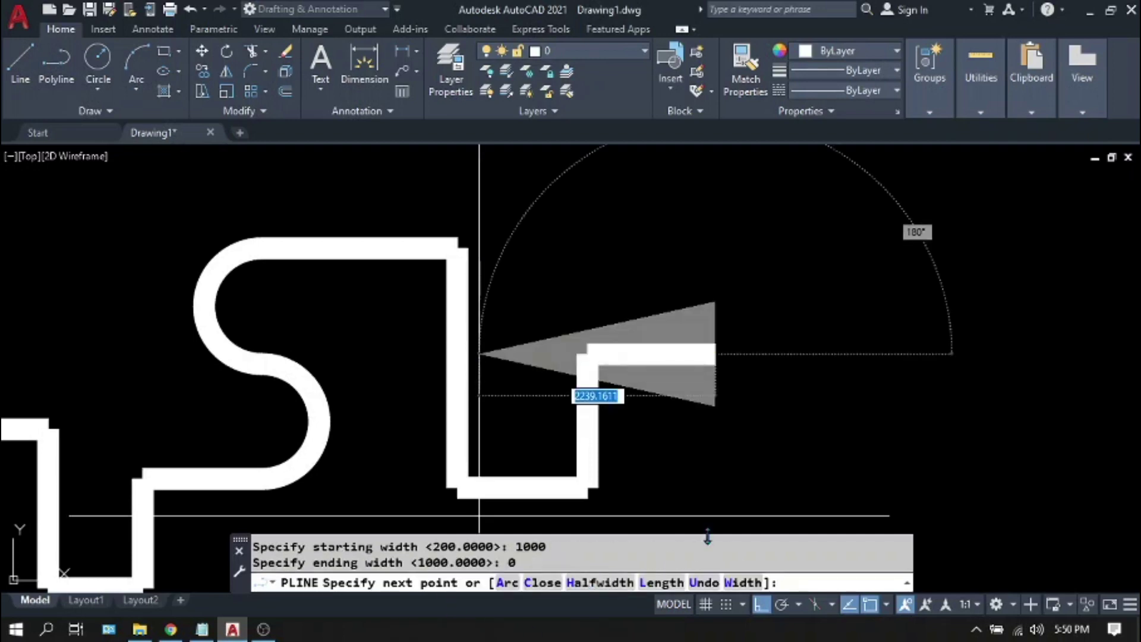
left_click(837, 365)
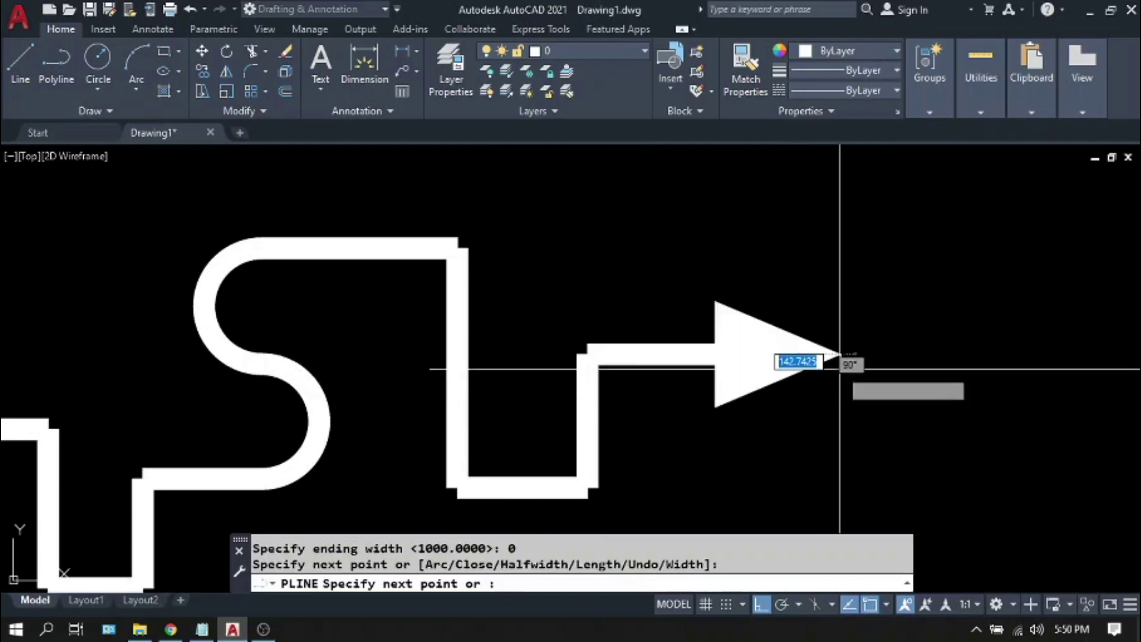
key("Return")
- Select the finished arrow polyline to check that it is one object, and clear the selection
scroll(856, 349, "down", 4)
mouse_move(856, 349)
middle_mouse_down()
mouse_move(897, 334)
mouse_move(964, 339)
middle_mouse_up()
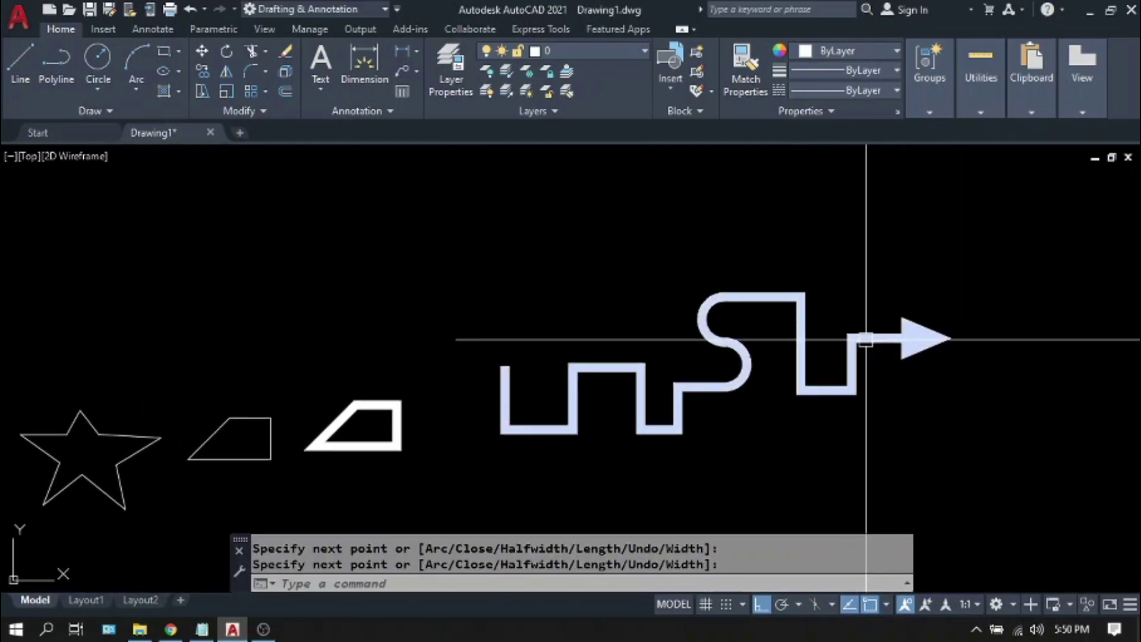
left_click(866, 339)
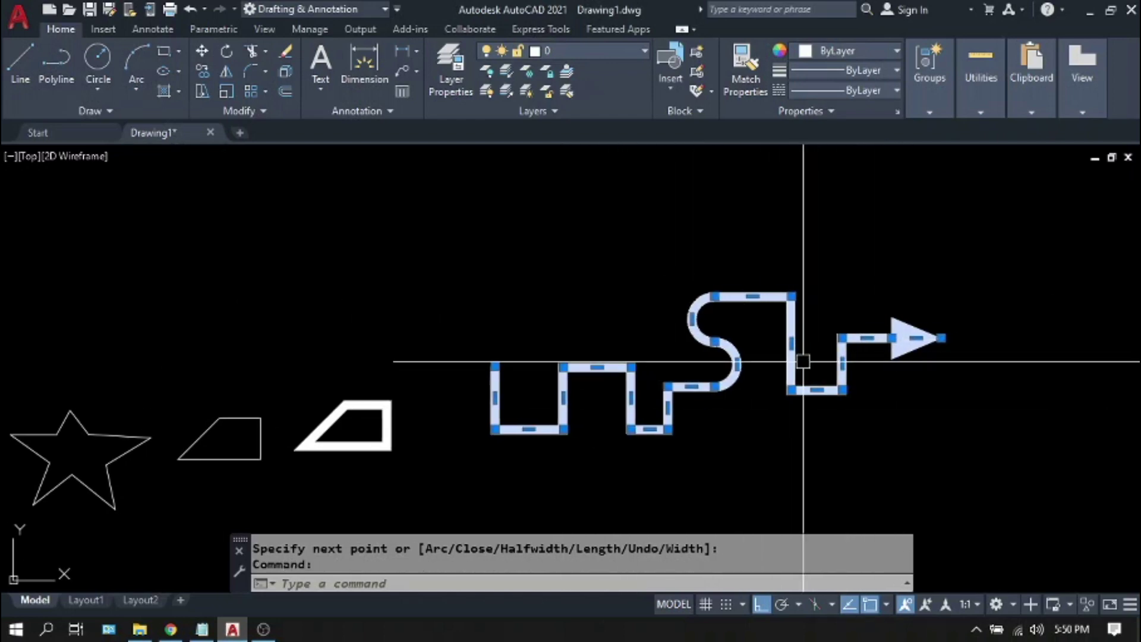
key("Escape")
middle_click_drag(779, 358, 840, 339)
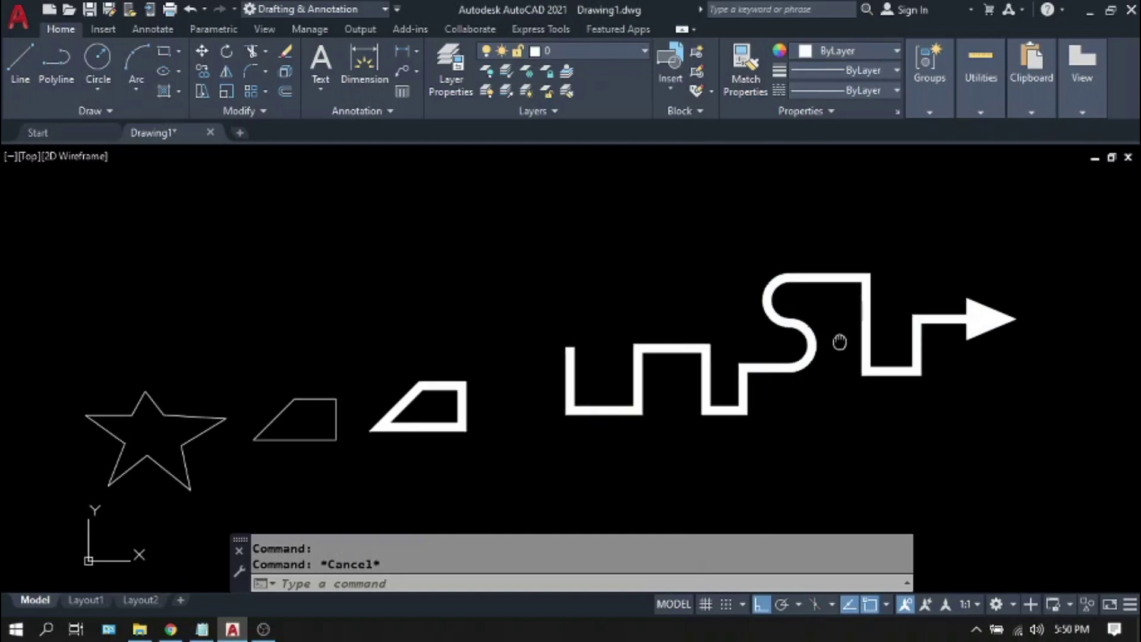